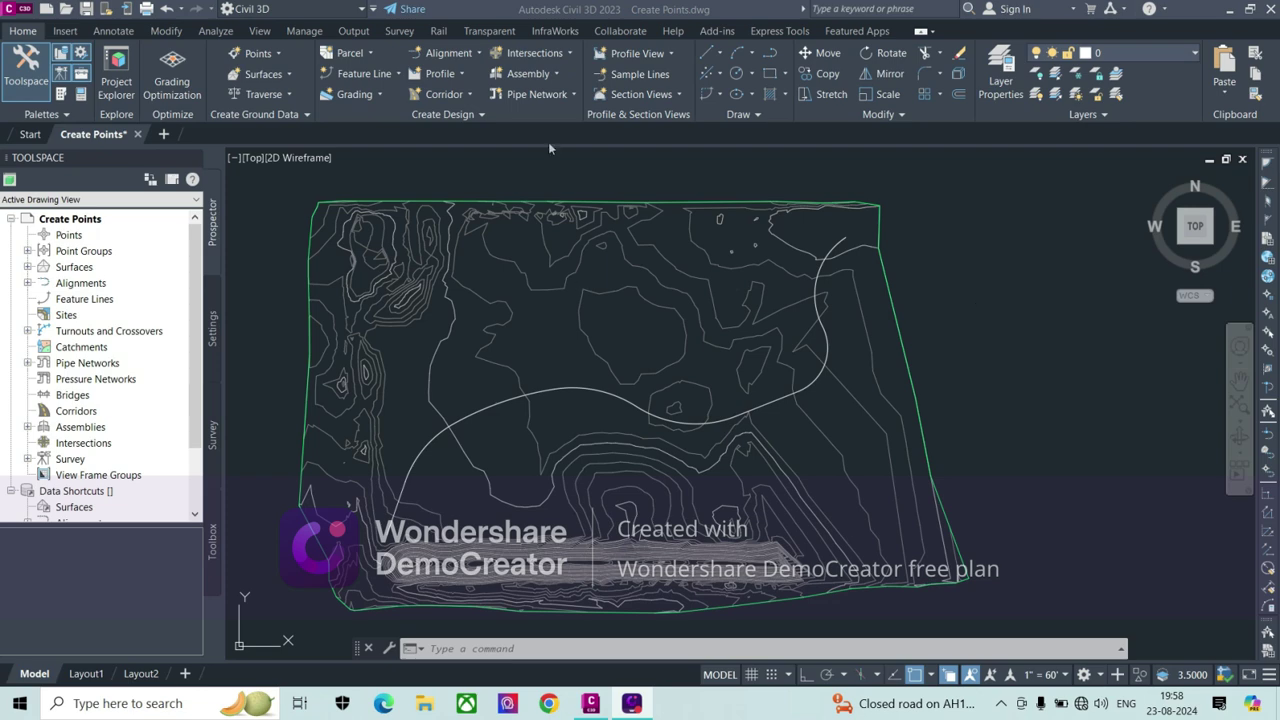
# Create a centerline alignment from the long curved polyline in its current direction, without adding curves between tangents.
pyautogui.click(465, 54)
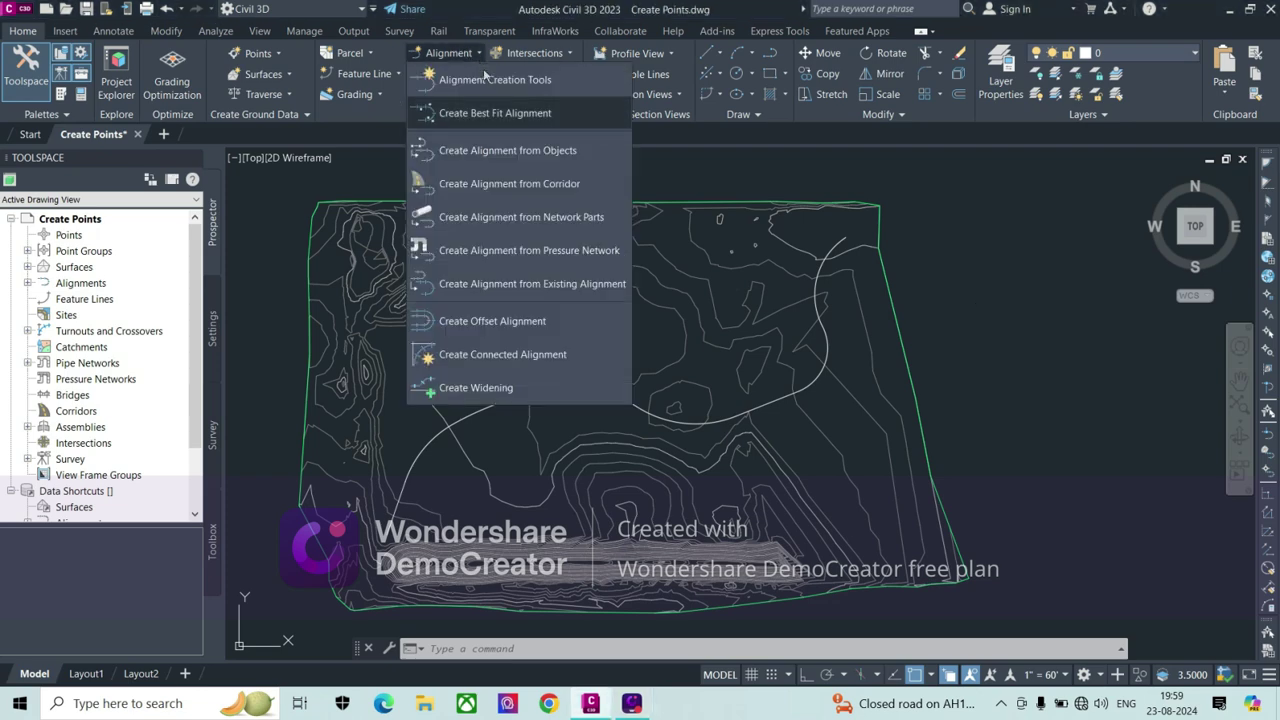
pyautogui.click(538, 151)
pyautogui.click(470, 412)
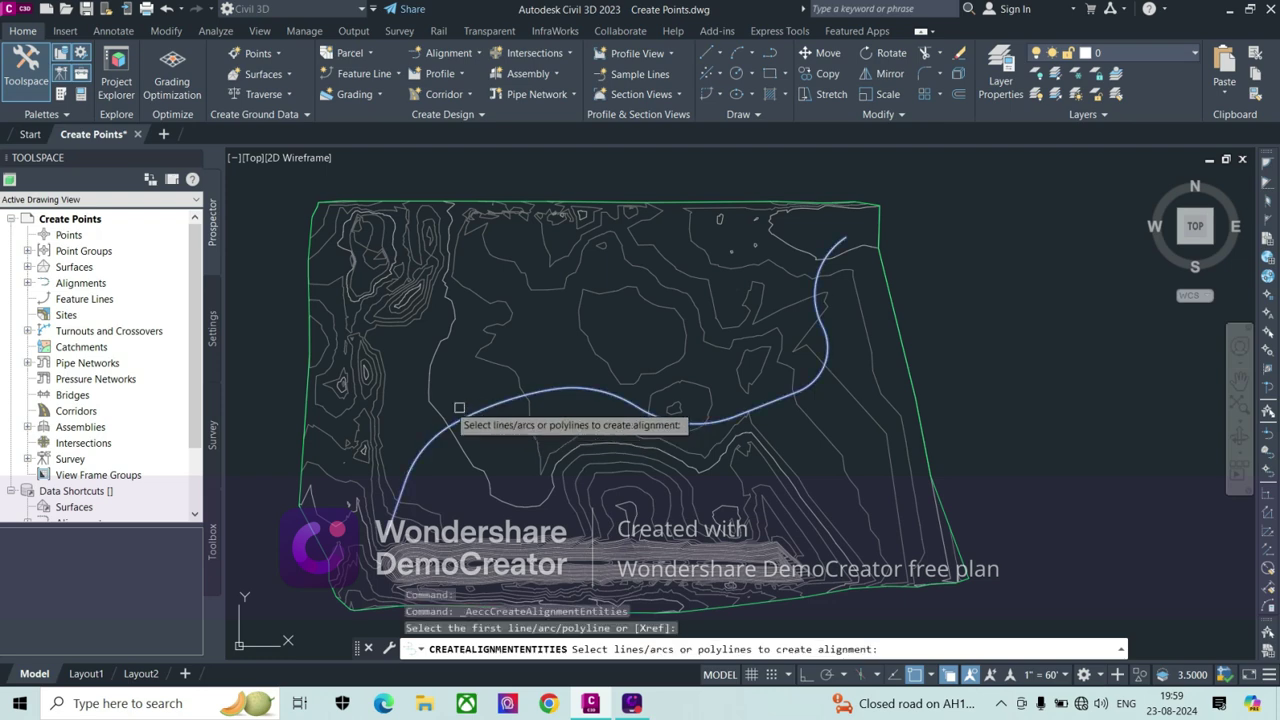
pyautogui.click(486, 422)
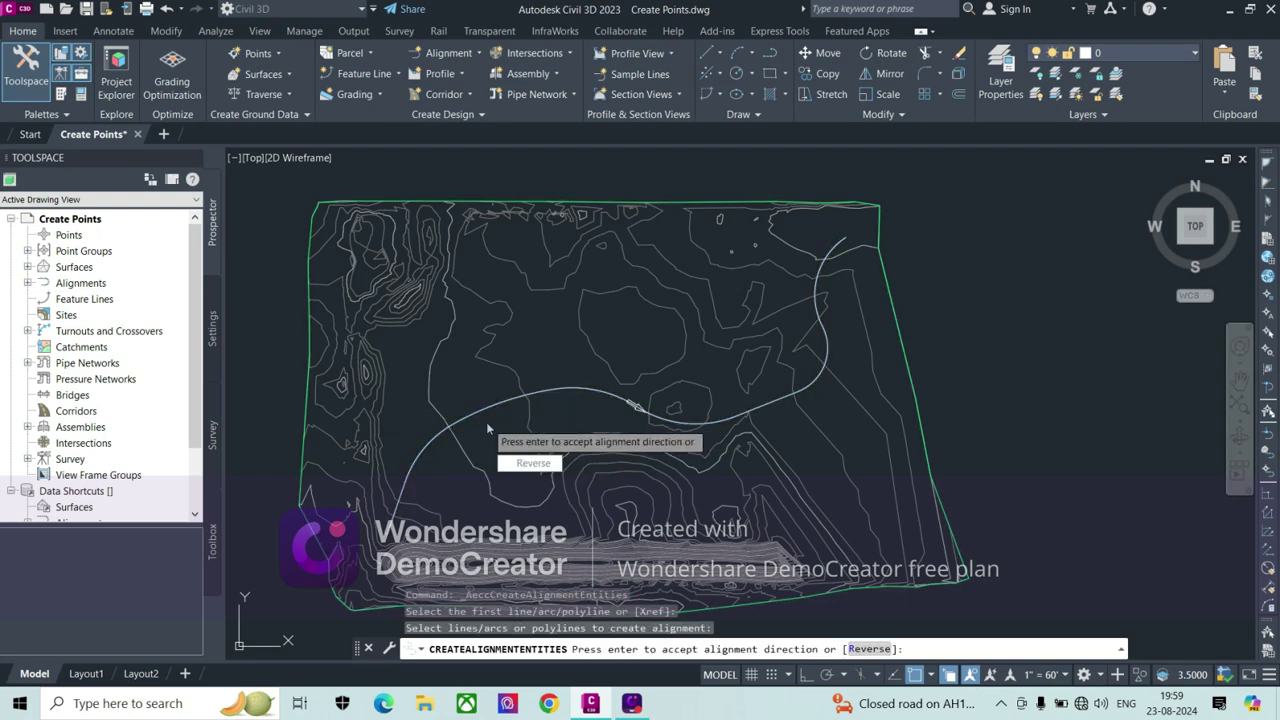
pyautogui.press('Return')
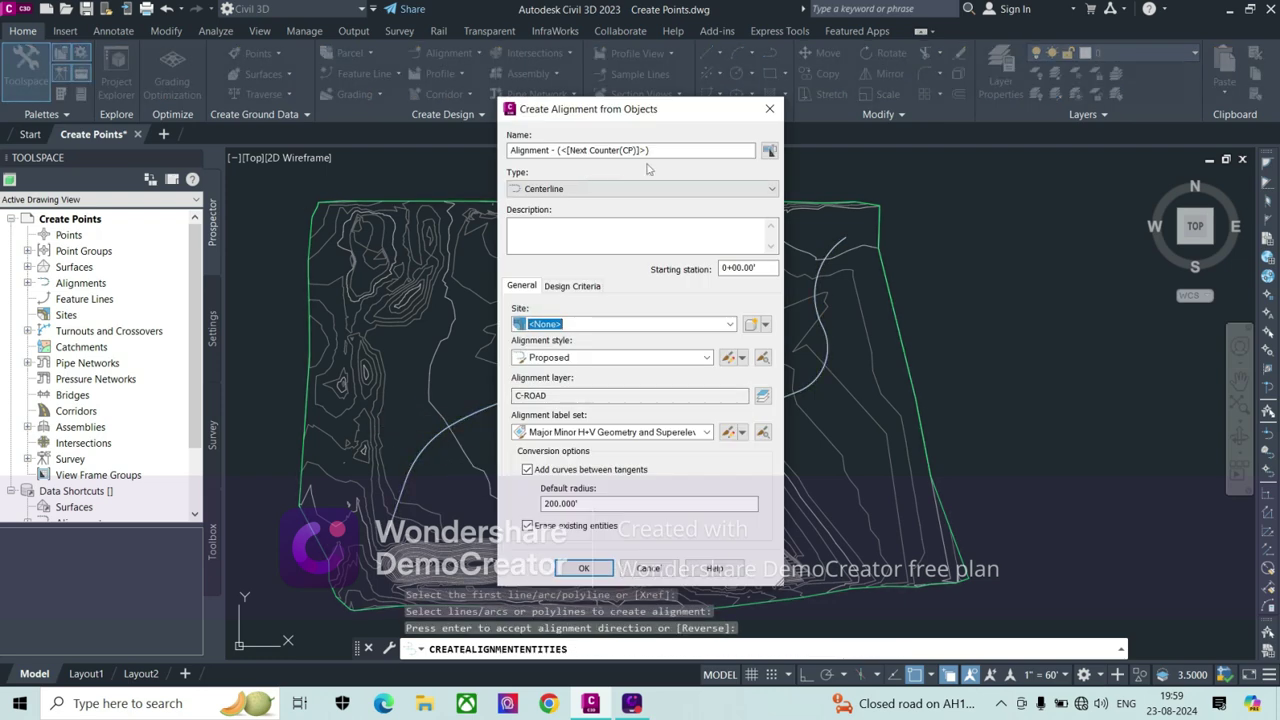
pyautogui.click(527, 471)
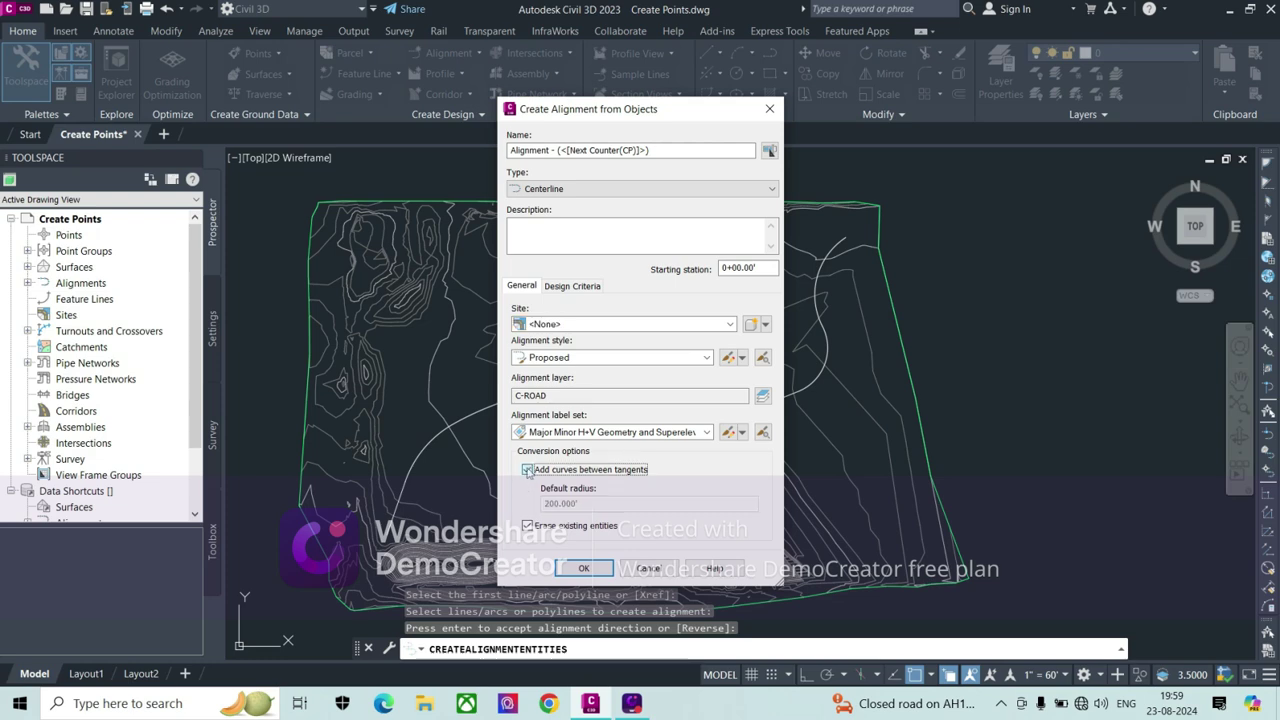
pyautogui.click(588, 570)
# Create a surface profile along Alignment - (1) by sampling the EG surface over the full station range.
pyautogui.scroll(-3, 685, 380)
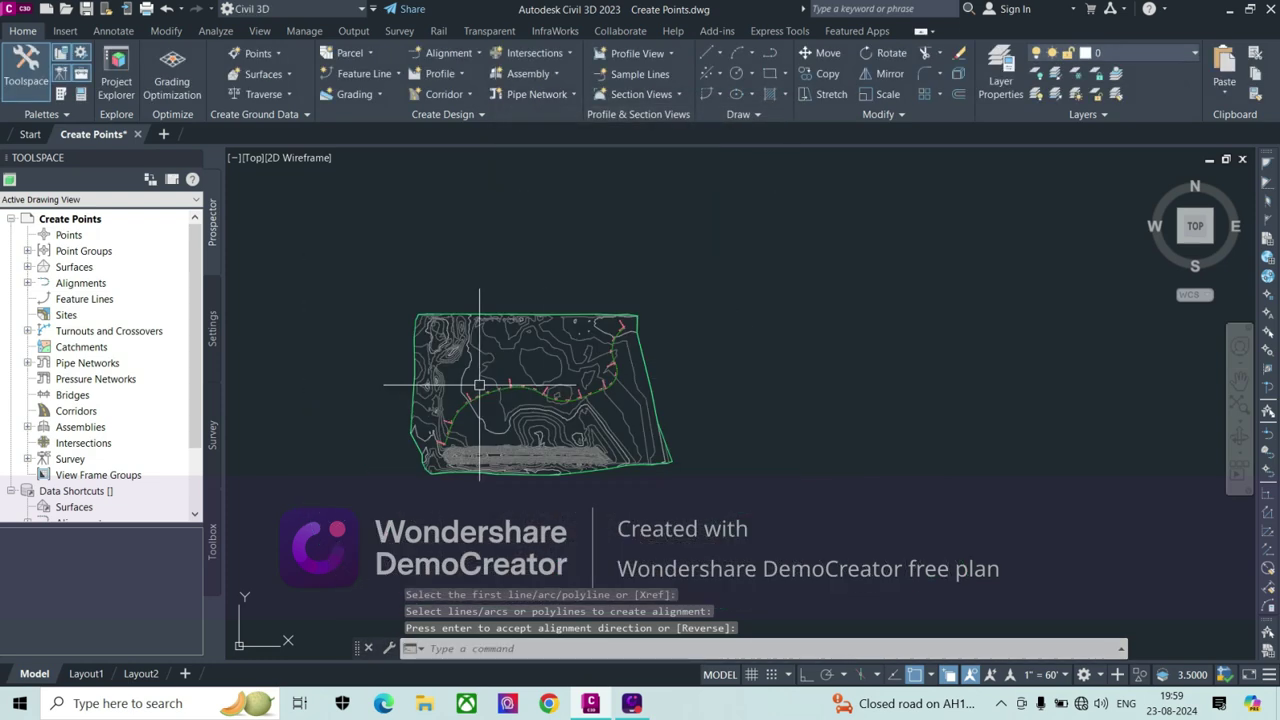
pyautogui.scroll(2, 685, 380)
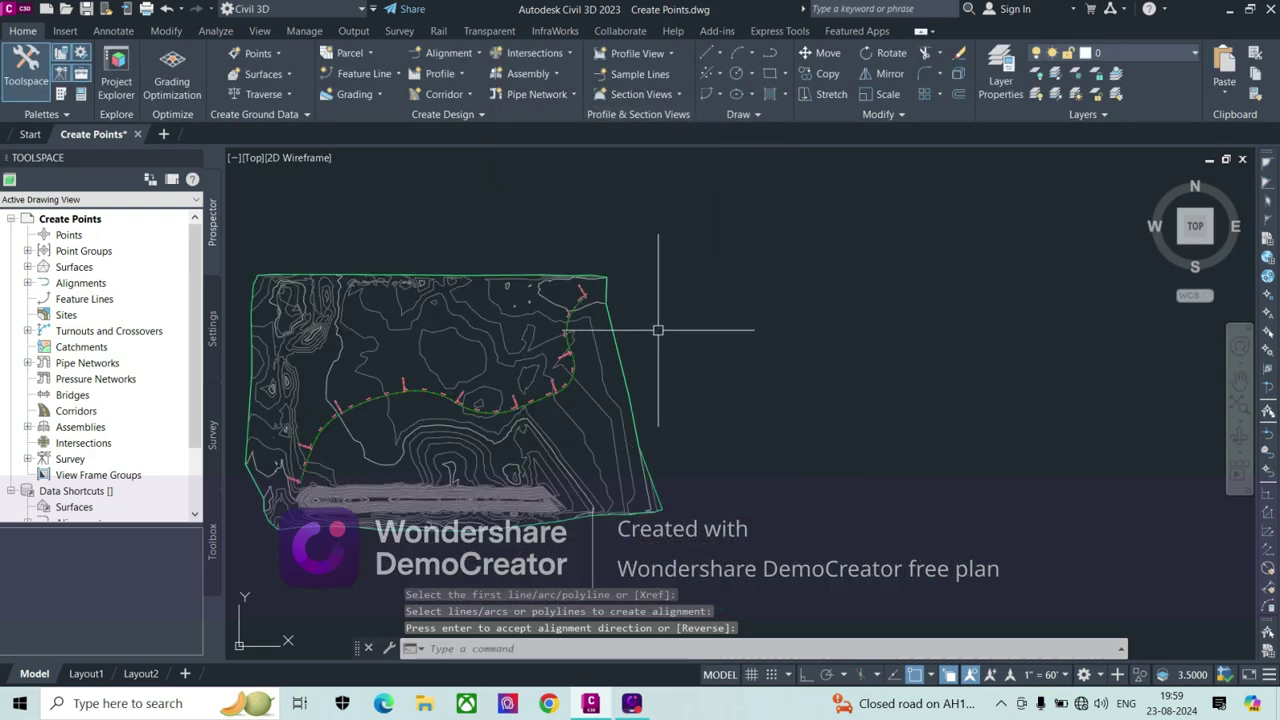
pyautogui.click(450, 80)
pyautogui.click(480, 100)
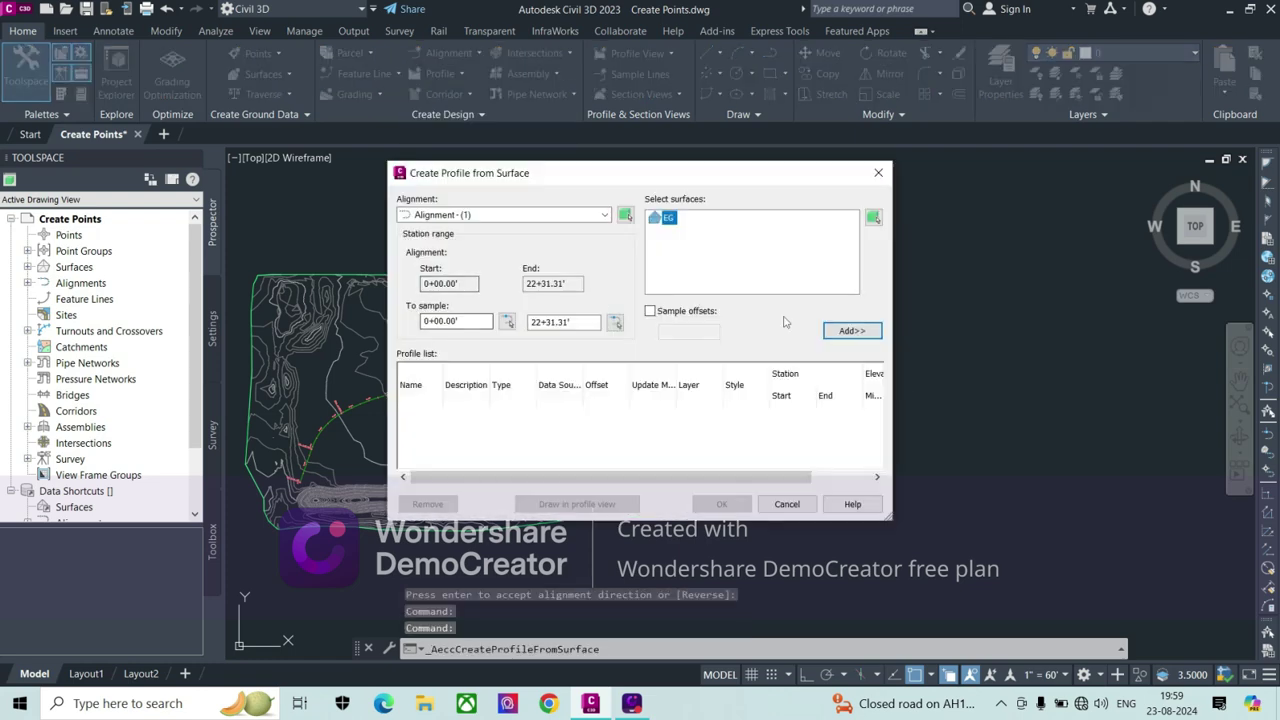
pyautogui.click(852, 330)
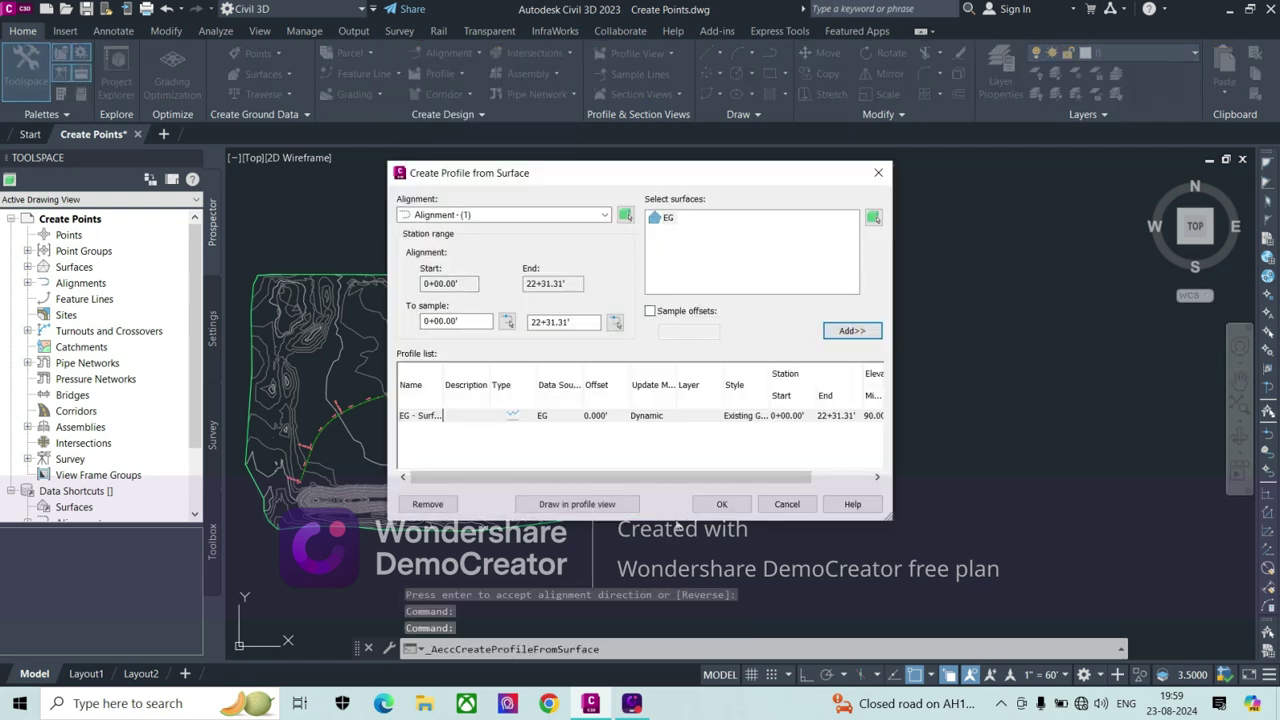
# Draw the EG profile in a profile view with the default wizard settings, placing its origin east of the surface.
pyautogui.click(572, 505)
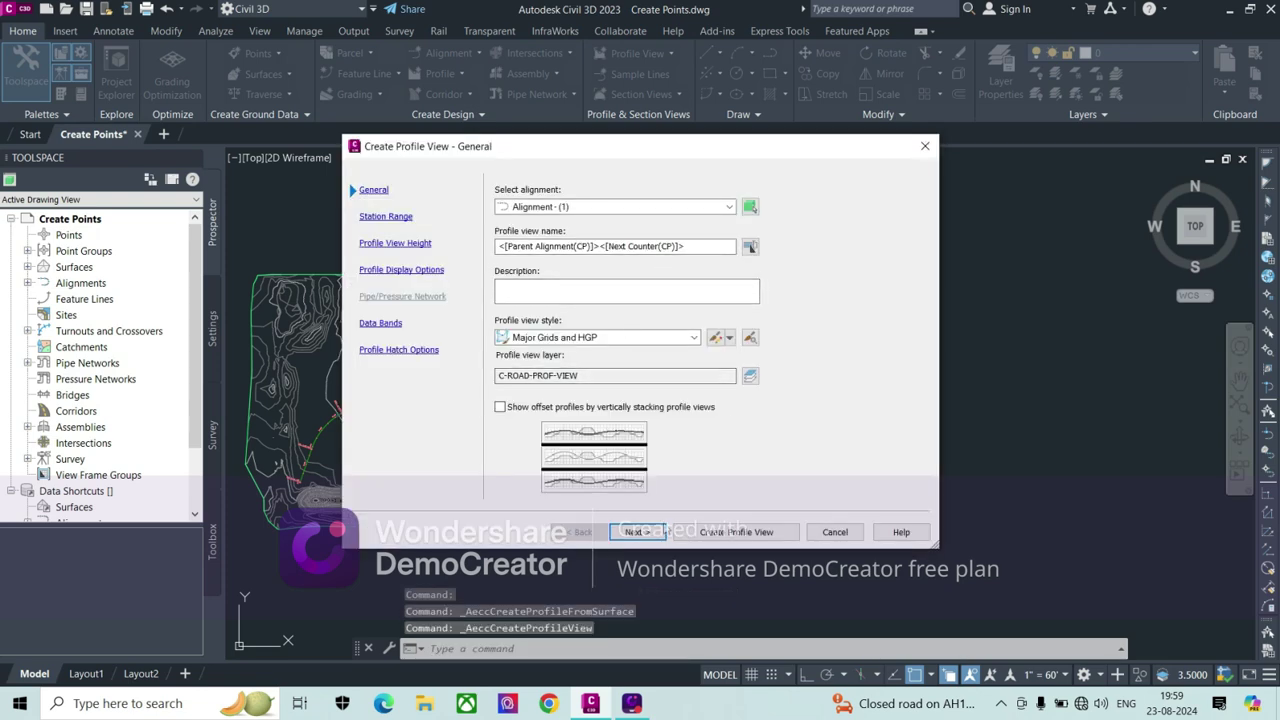
pyautogui.click(640, 533)
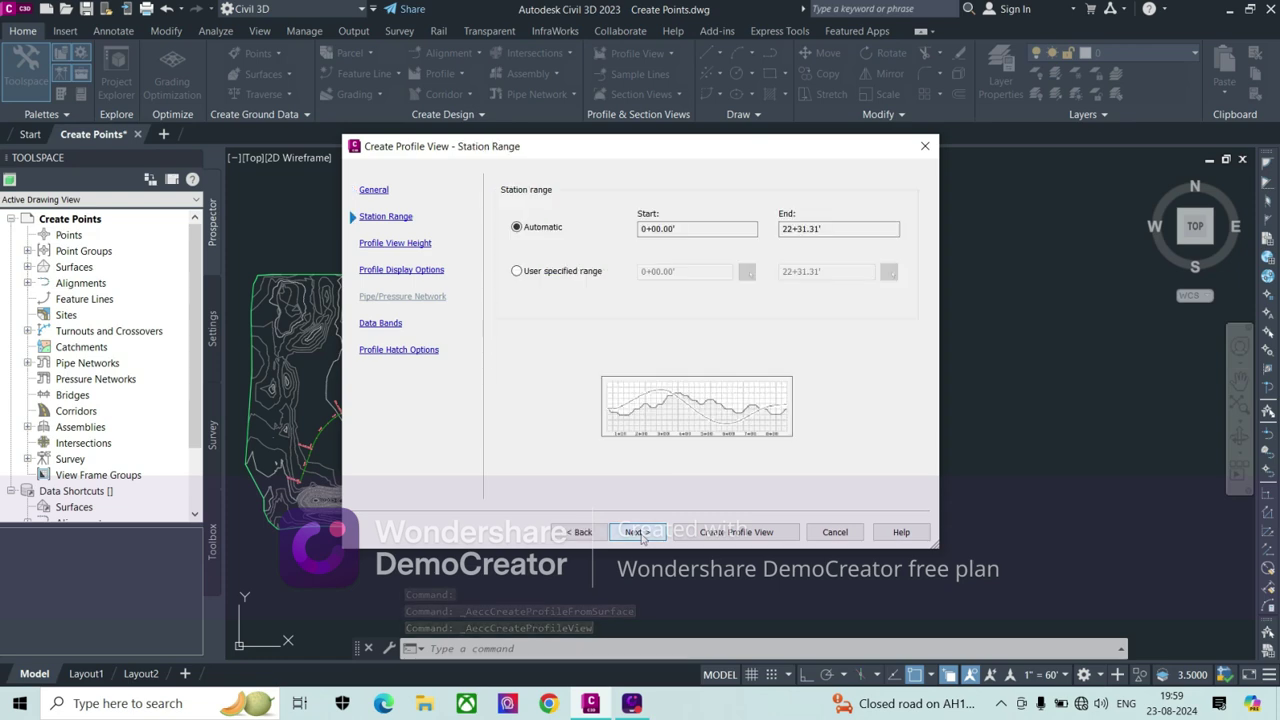
pyautogui.click(640, 533)
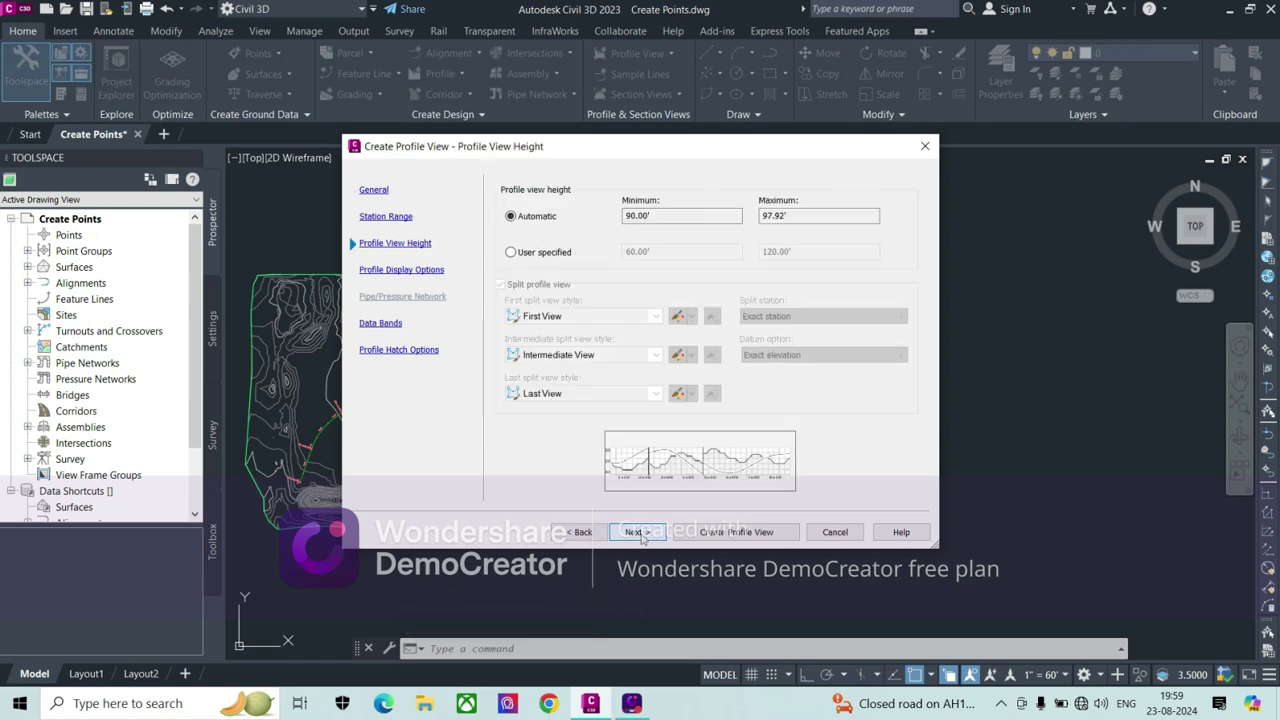
pyautogui.click(640, 533)
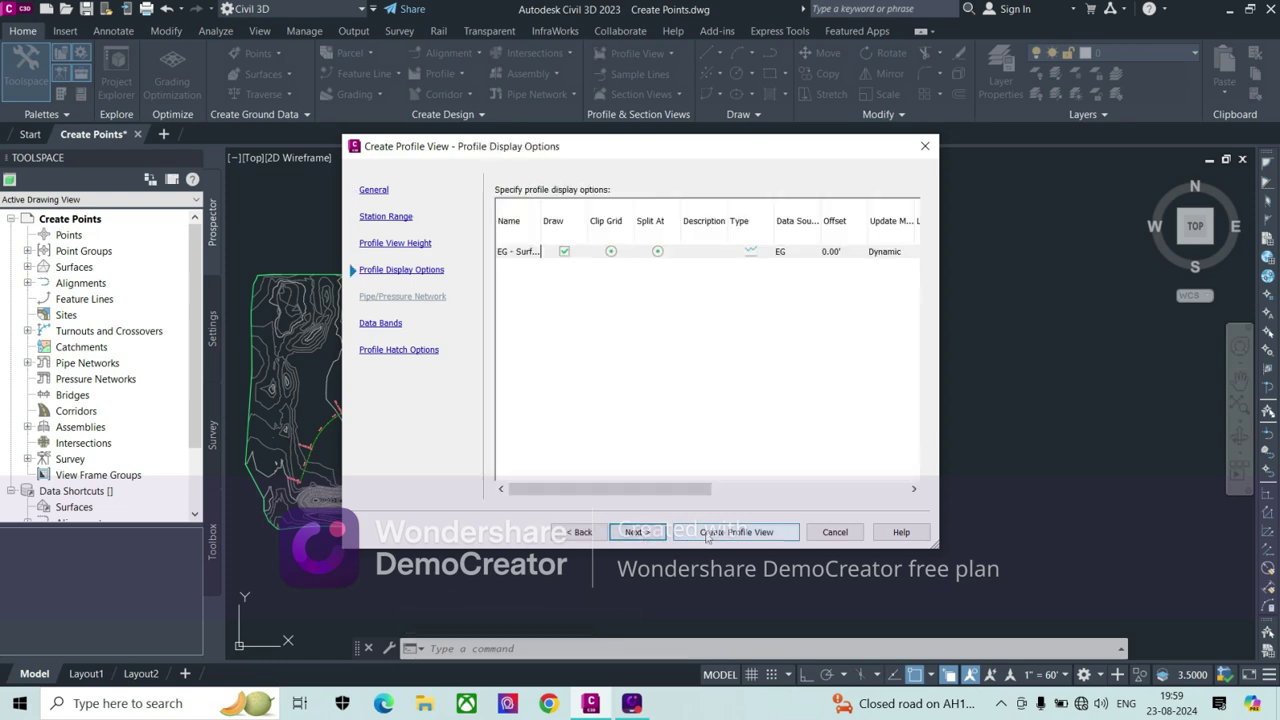
pyautogui.click(638, 533)
pyautogui.click(634, 533)
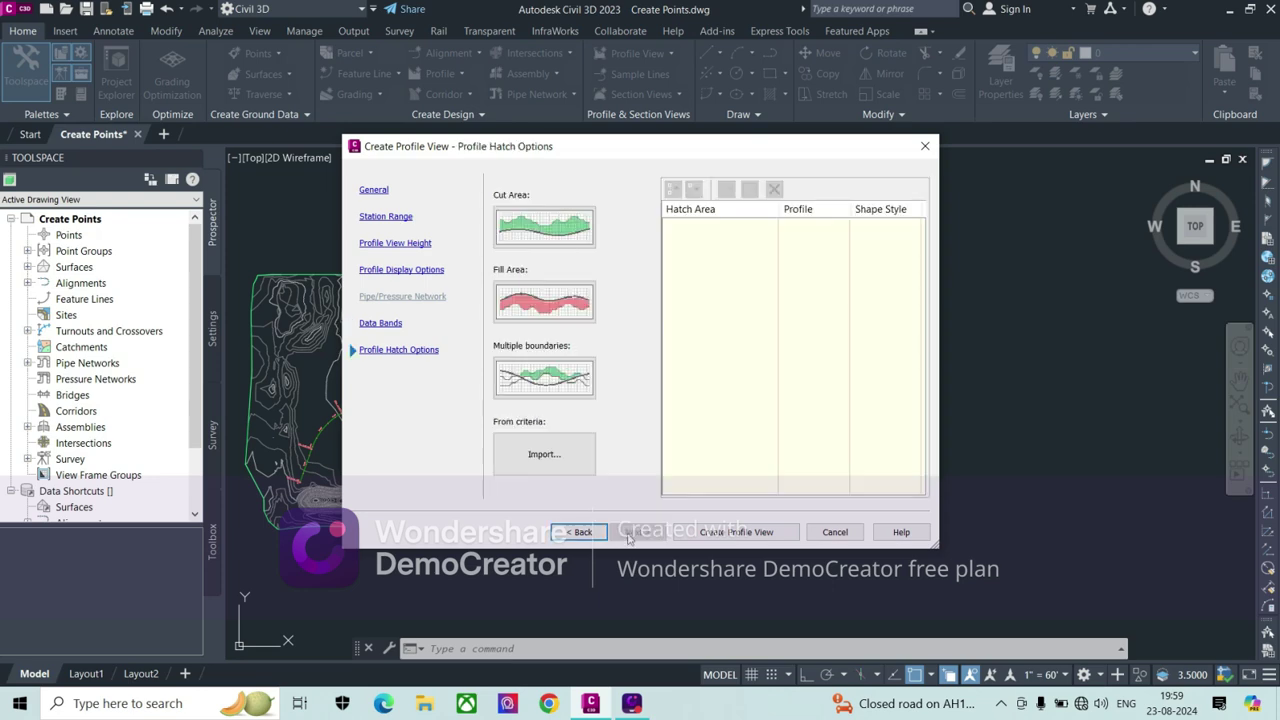
pyautogui.click(755, 536)
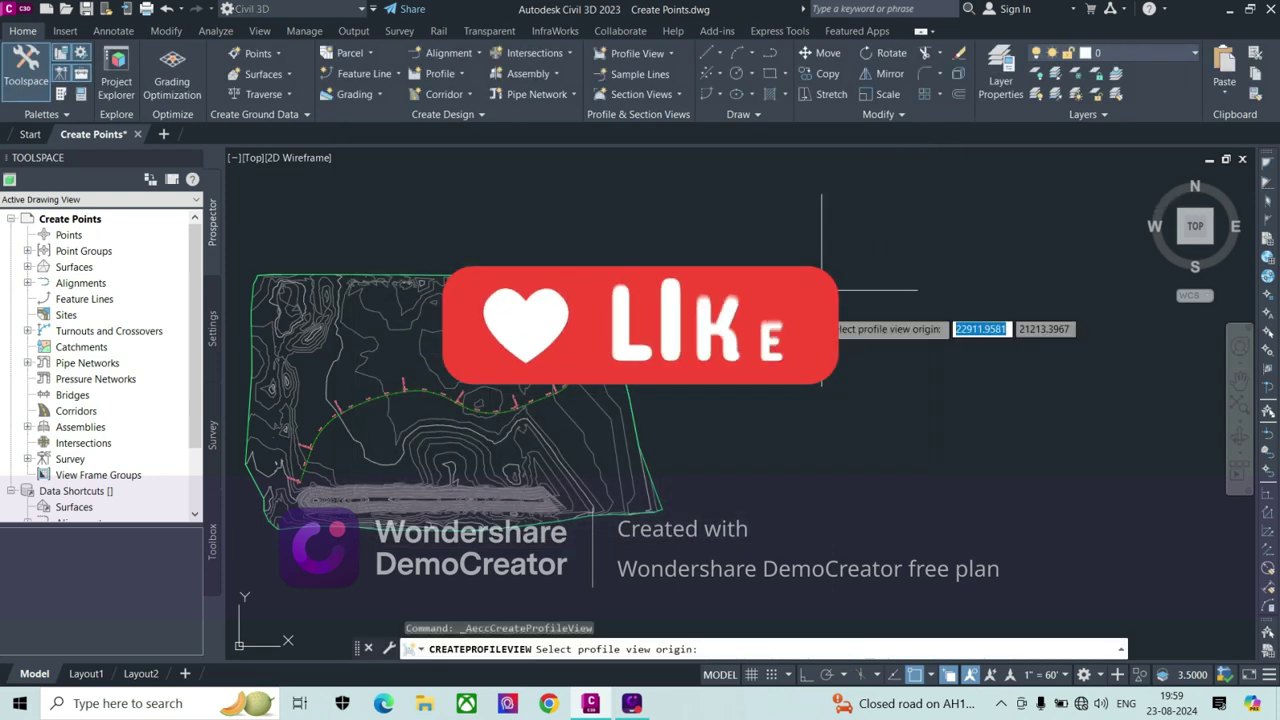
pyautogui.click(742, 338)
# Try to copy the existing ground profile from its start at station 0+00 straight down to about elevation 90.
pyautogui.scroll(-3, 743, 300)
pyautogui.scroll(3, 785, 291)
pyautogui.scroll(3, 785, 291)
pyautogui.scroll(-1, 627, 330)
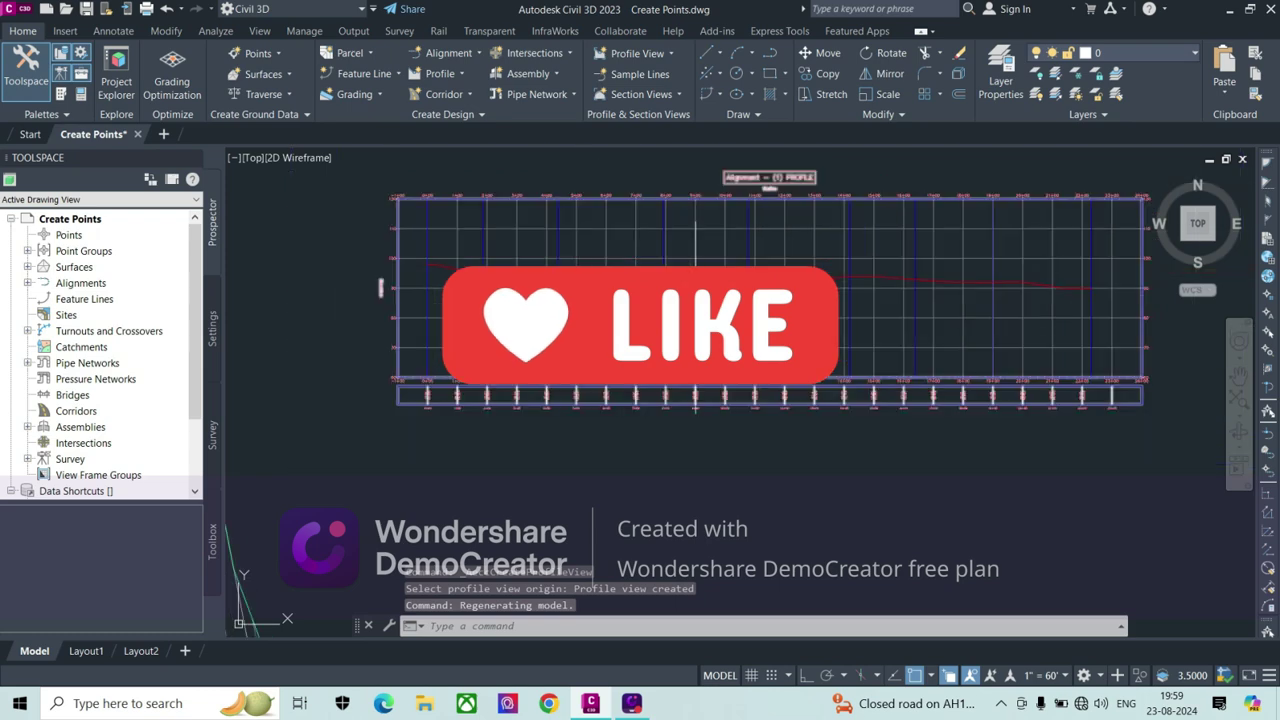
pyautogui.scroll(2, 423, 310)
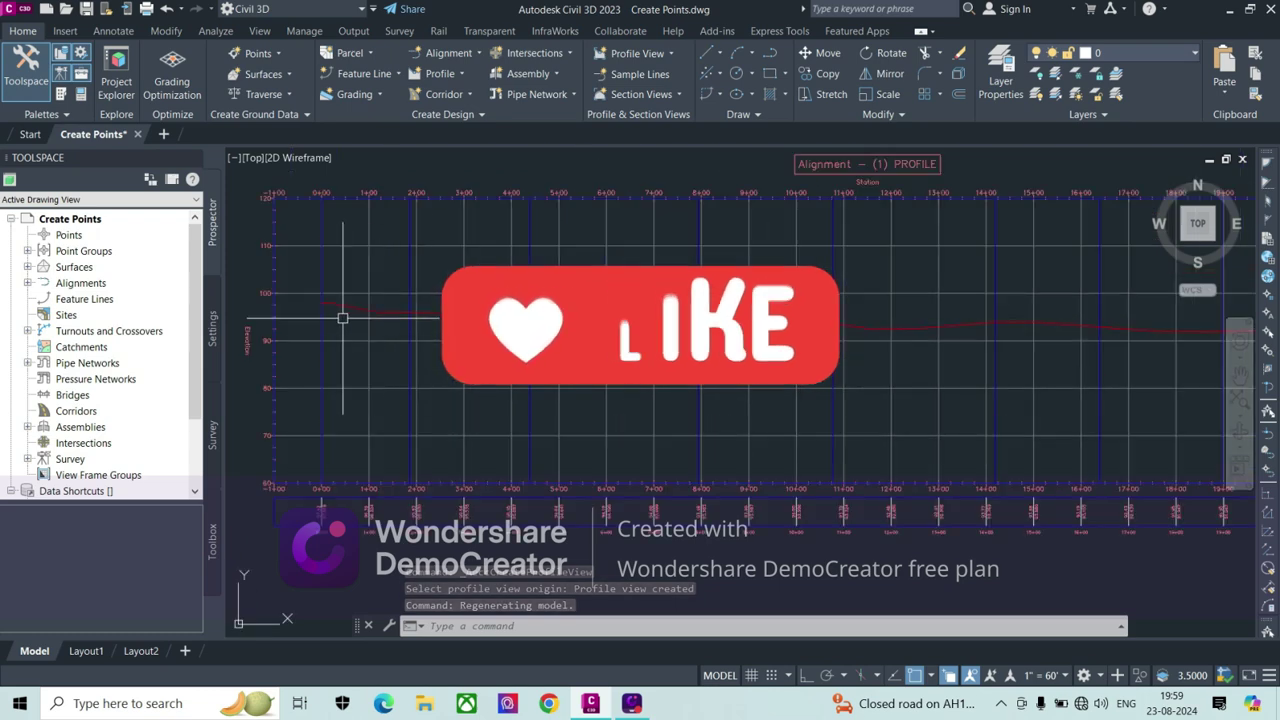
pyautogui.click(430, 314)
pyautogui.scroll(-3, 451, 294)
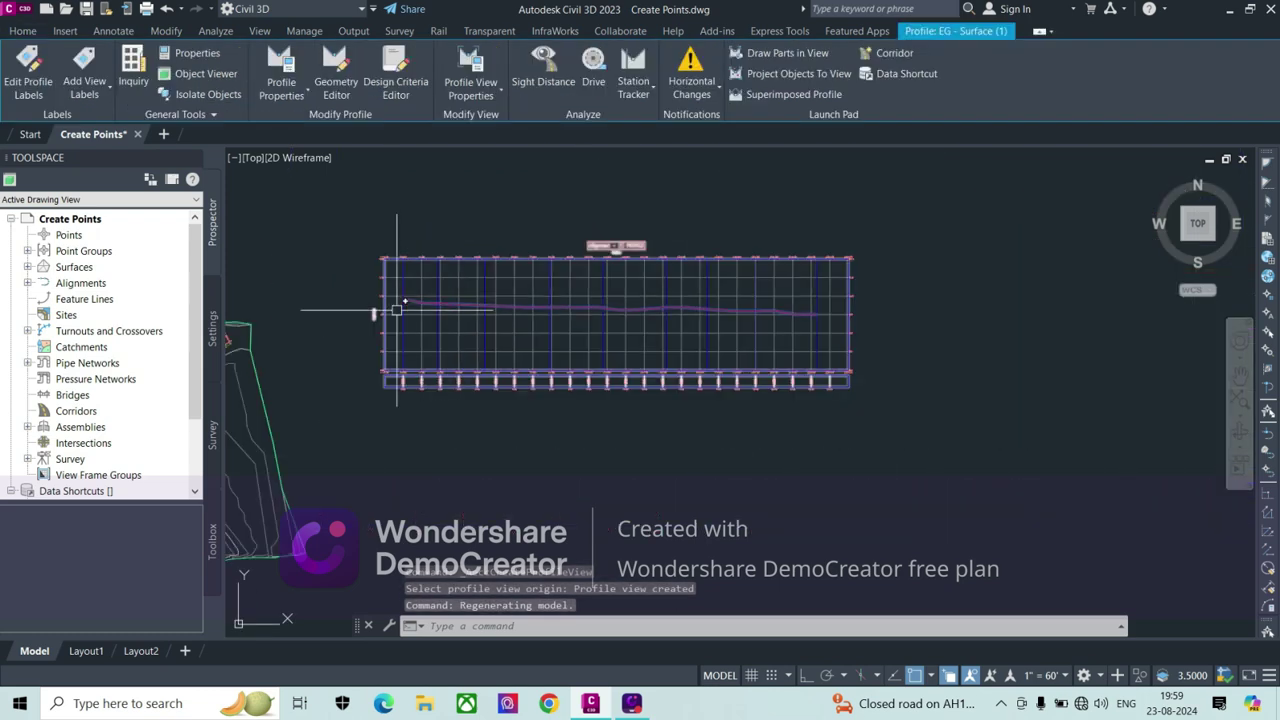
pyautogui.scroll(3, 435, 284)
pyautogui.write('Co')
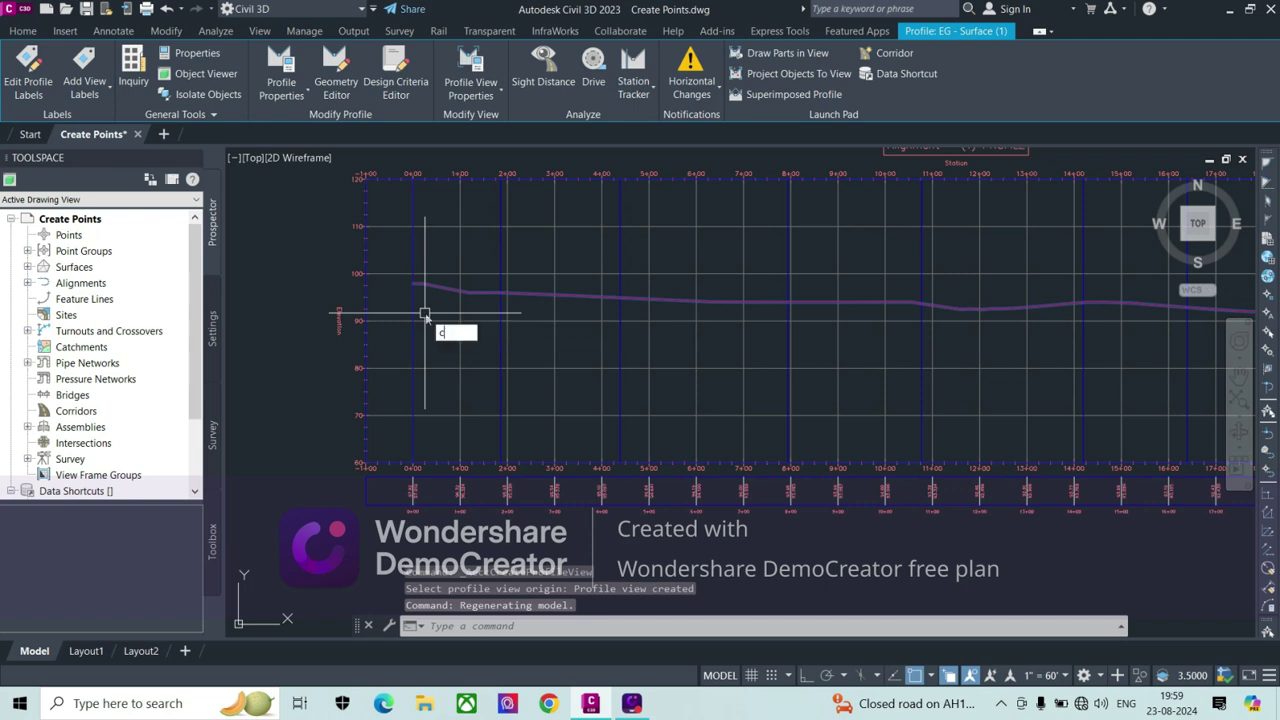
pyautogui.press('Return')
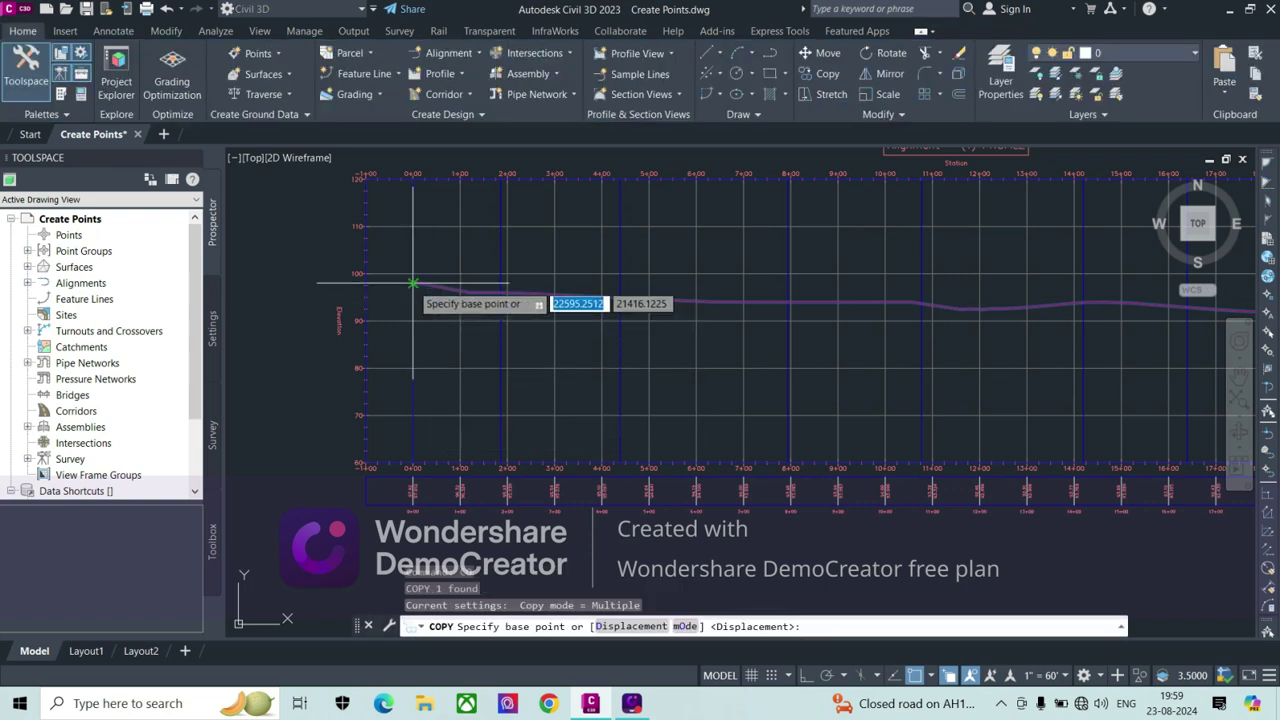
pyautogui.click(411, 284)
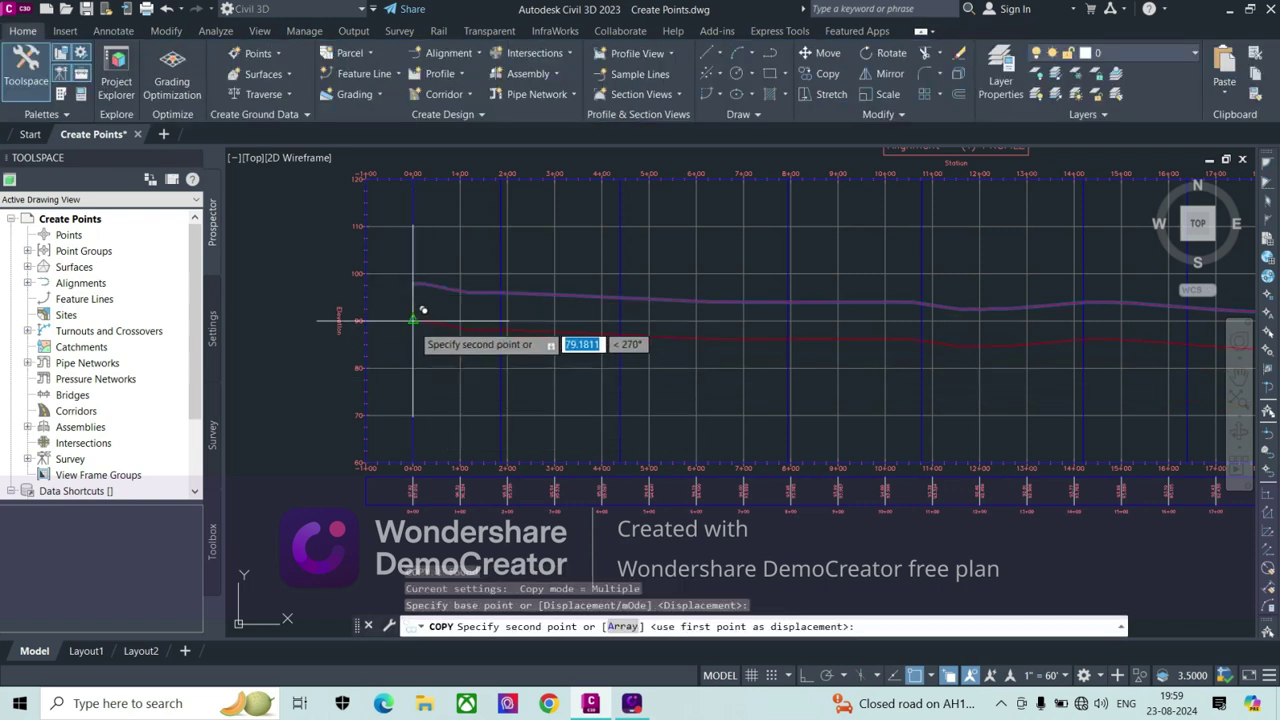
pyautogui.click(413, 320)
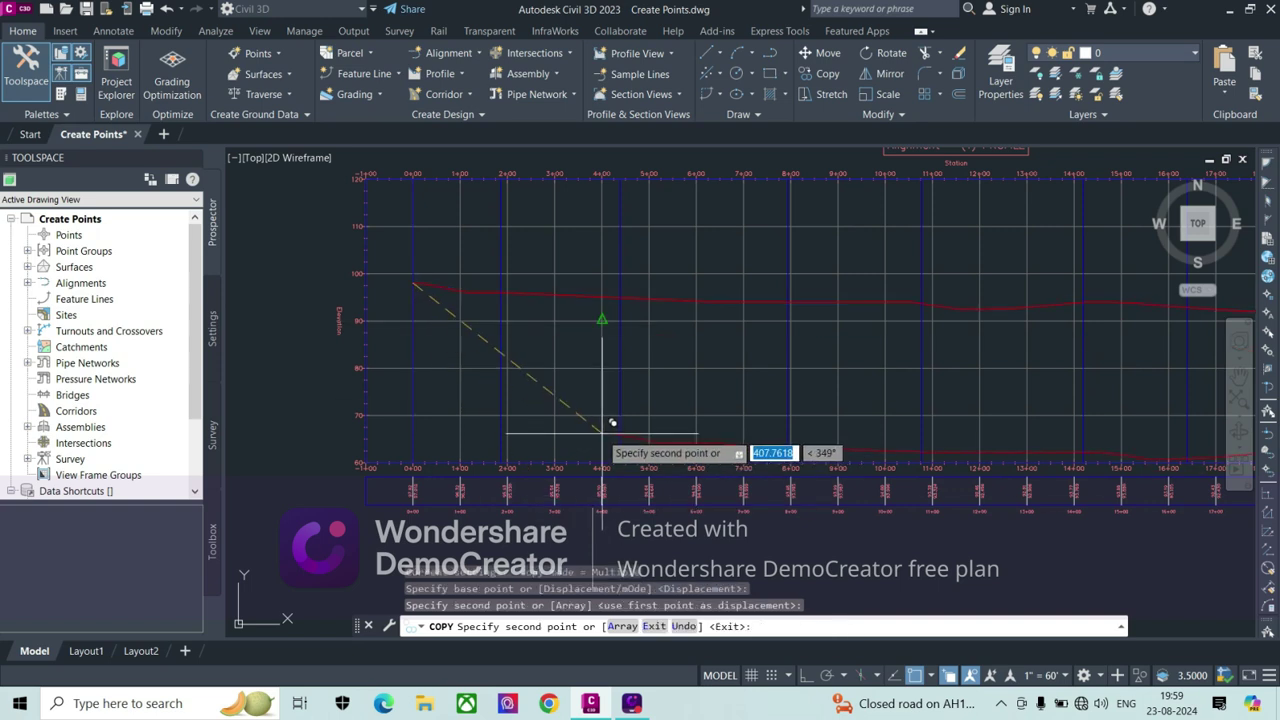
pyautogui.click(414, 318)
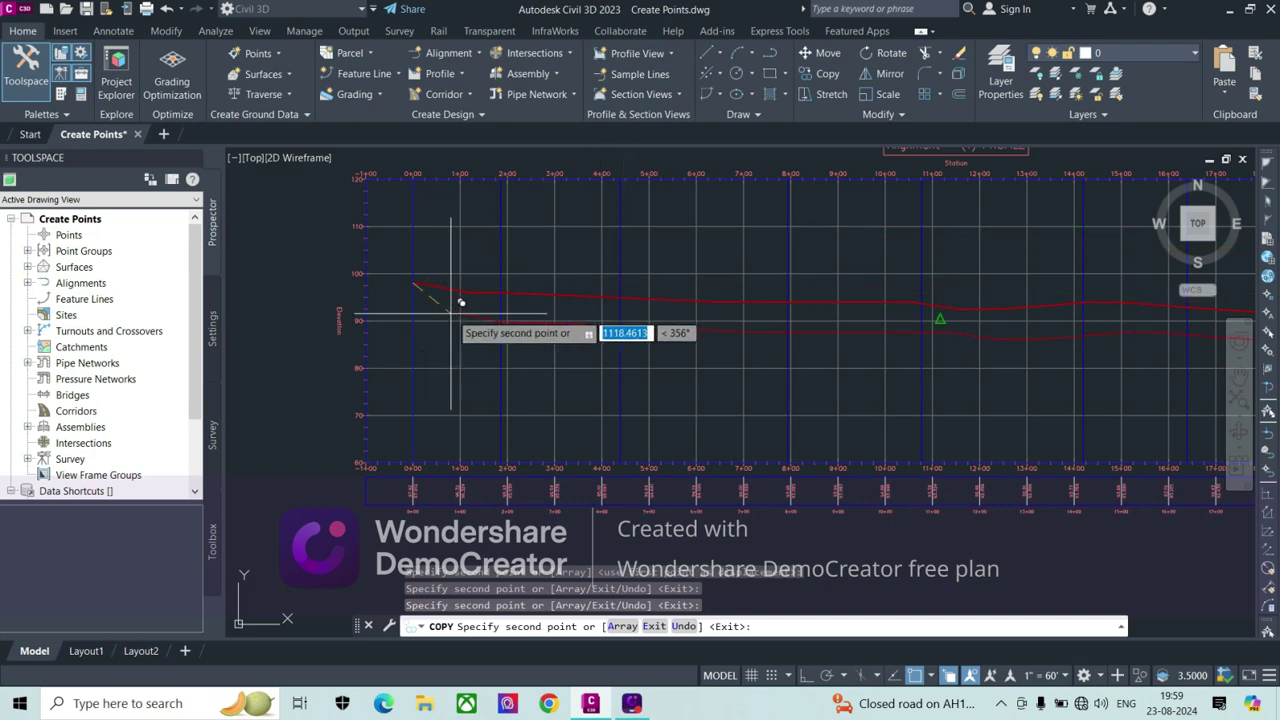
pyautogui.press('Escape')
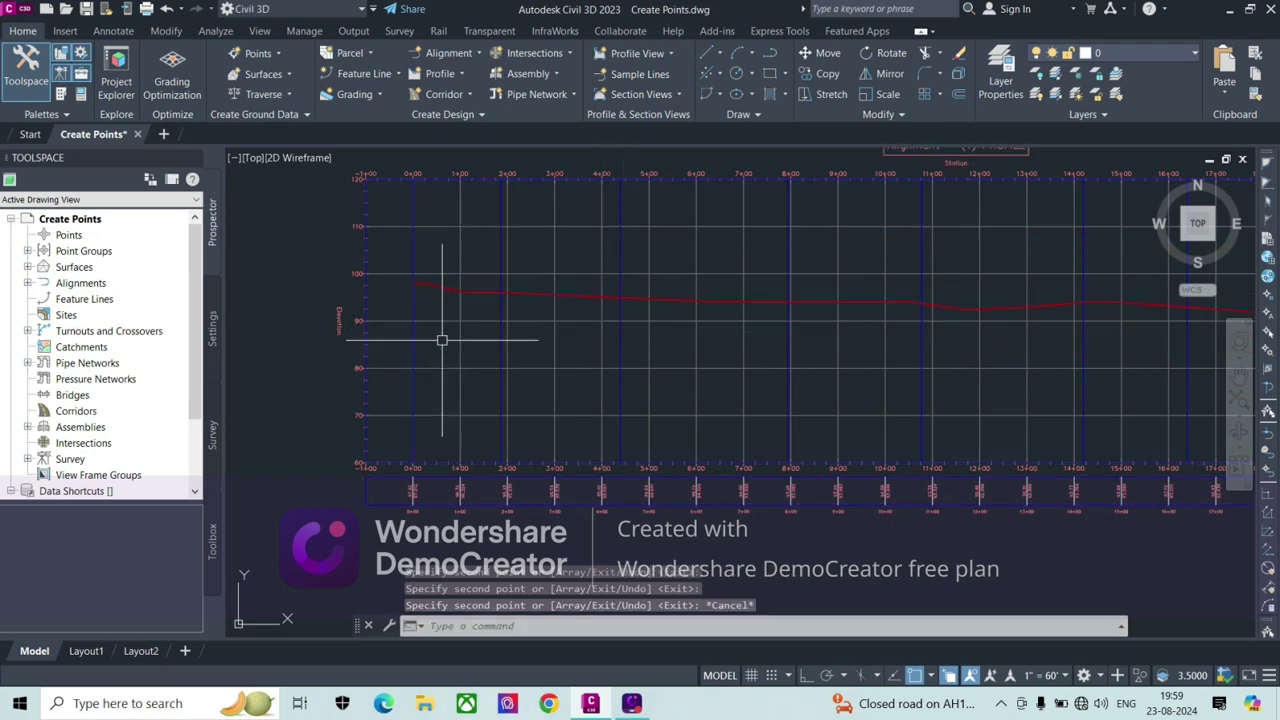
# Examine the existing ground profile line along the profile view, from its start at station 0+00.
pyautogui.scroll(-2, 686, 329)
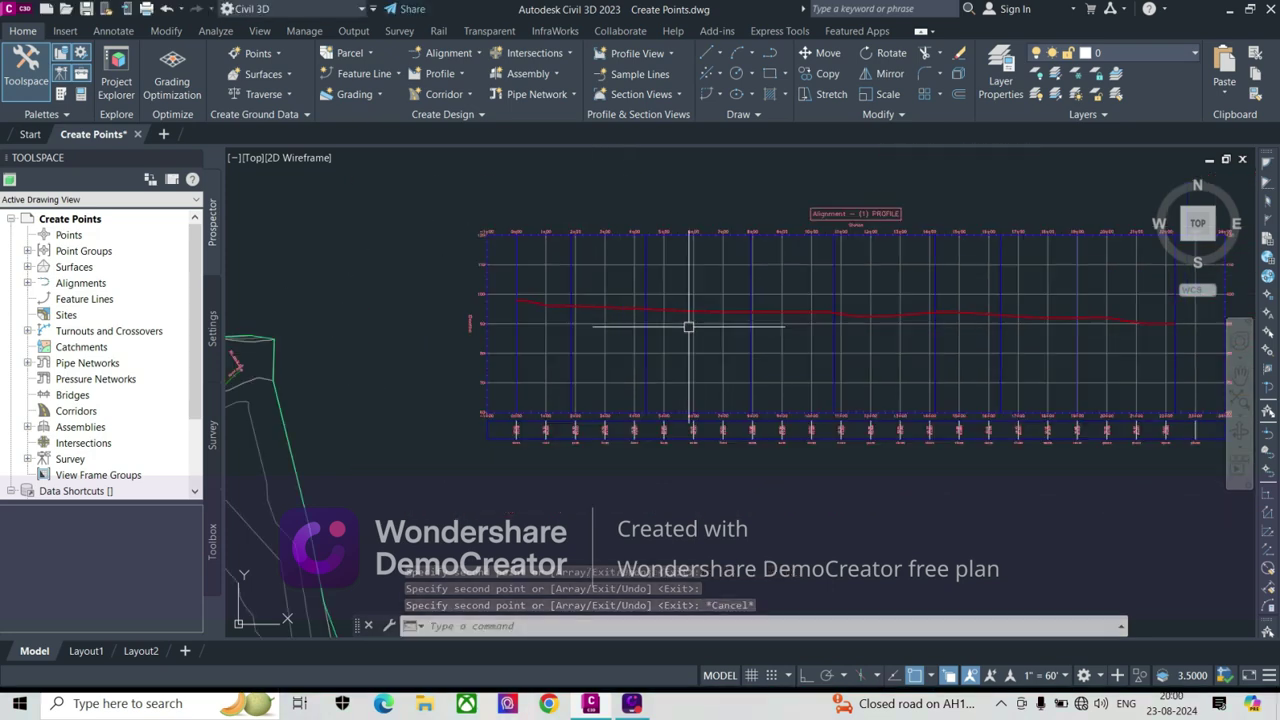
pyautogui.scroll(4, 543, 294)
pyautogui.scroll(-3, 554, 316)
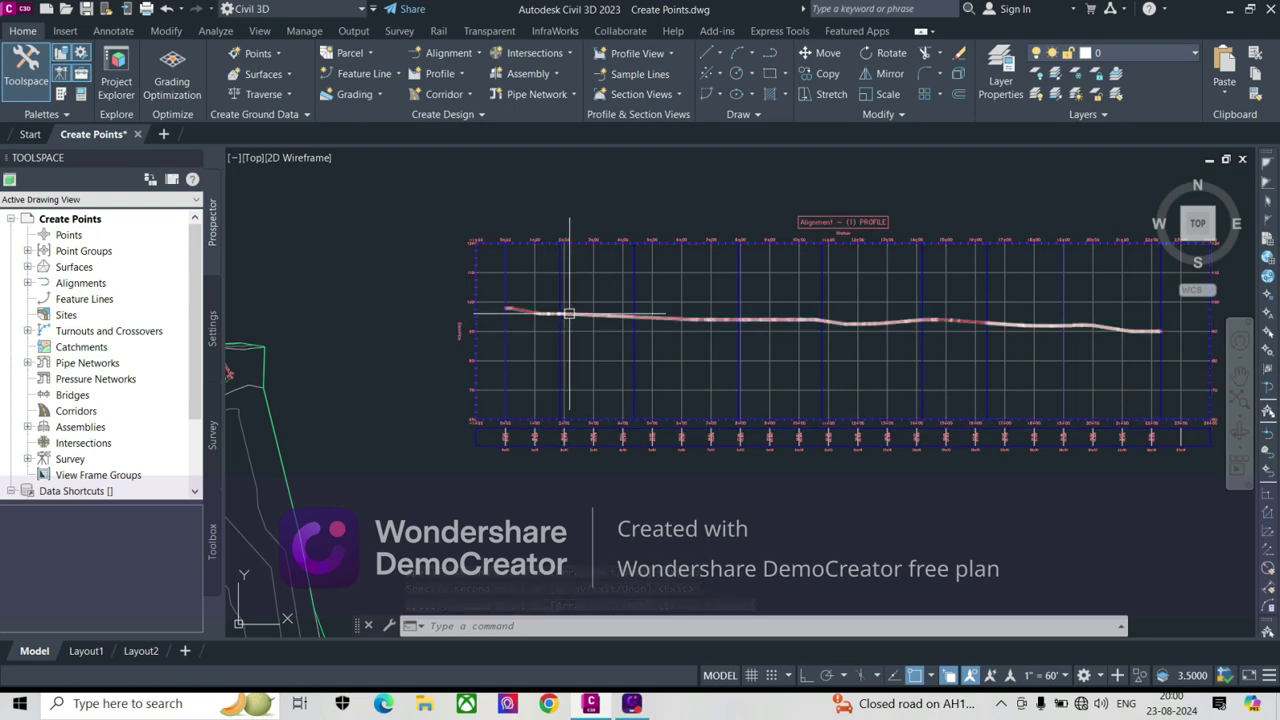
pyautogui.scroll(2, 529, 322)
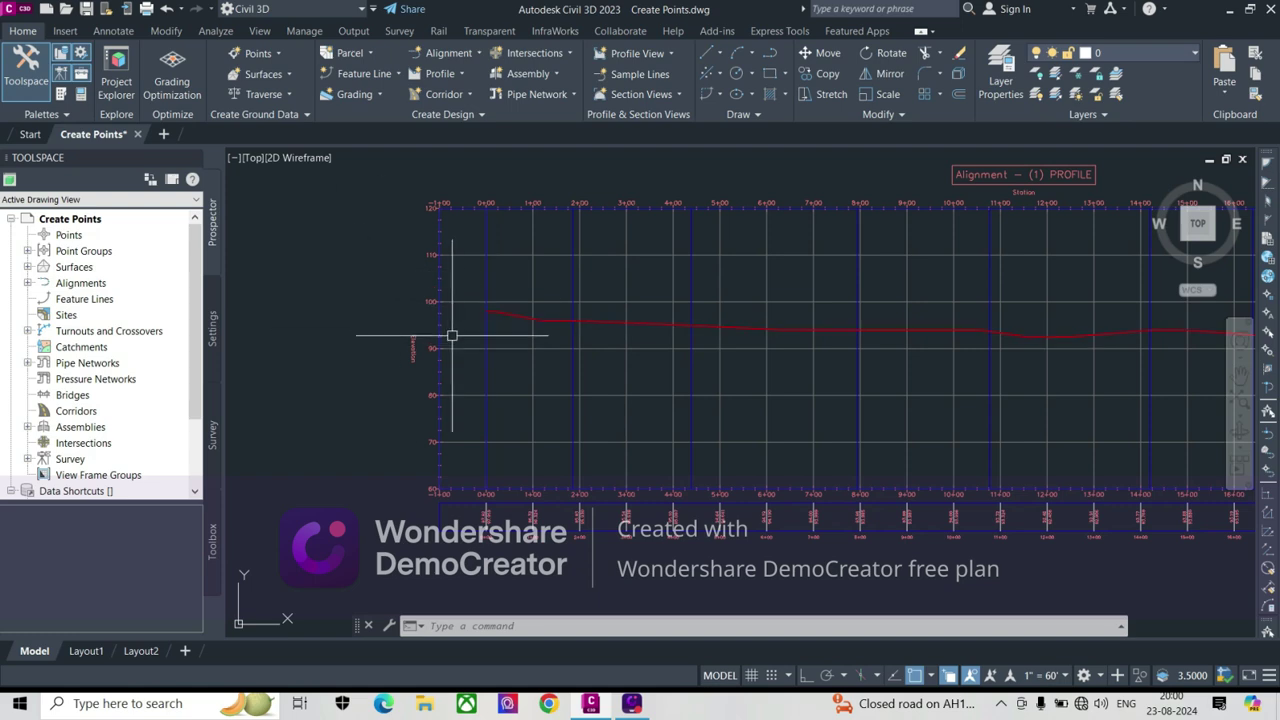
pyautogui.scroll(-1, 482, 363)
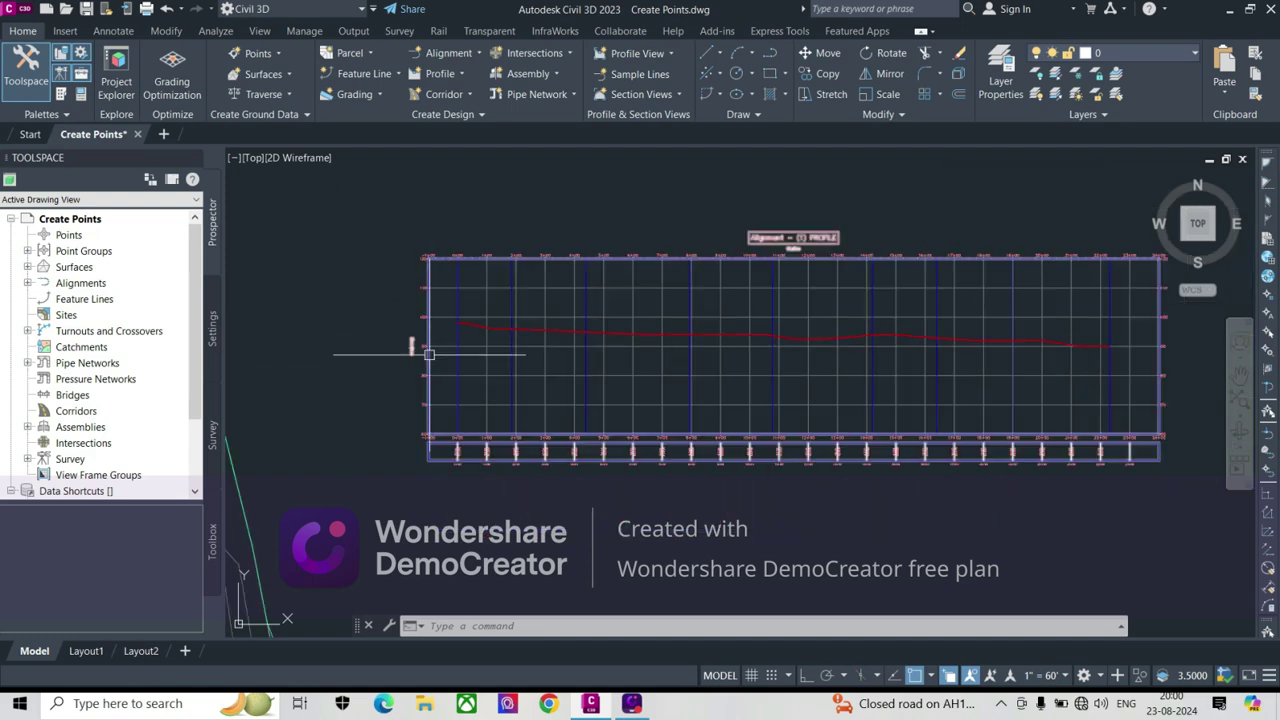
pyautogui.scroll(1, 443, 337)
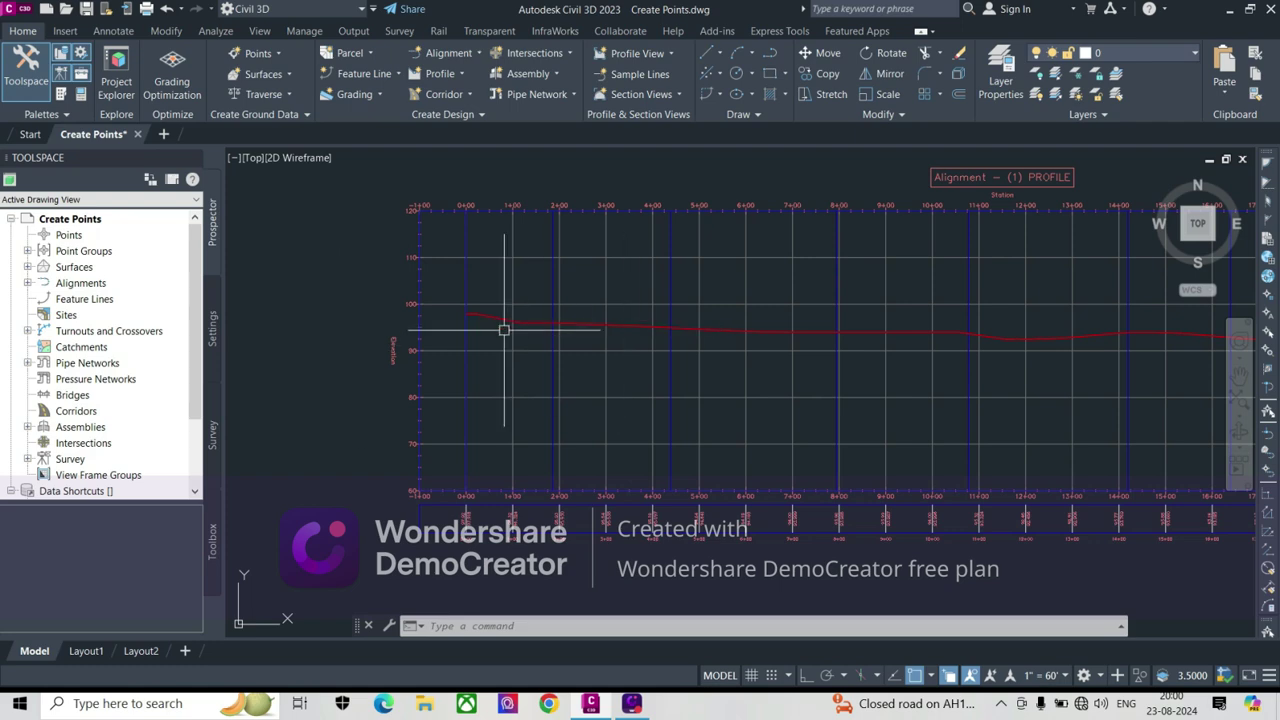
pyautogui.scroll(-1, 428, 340)
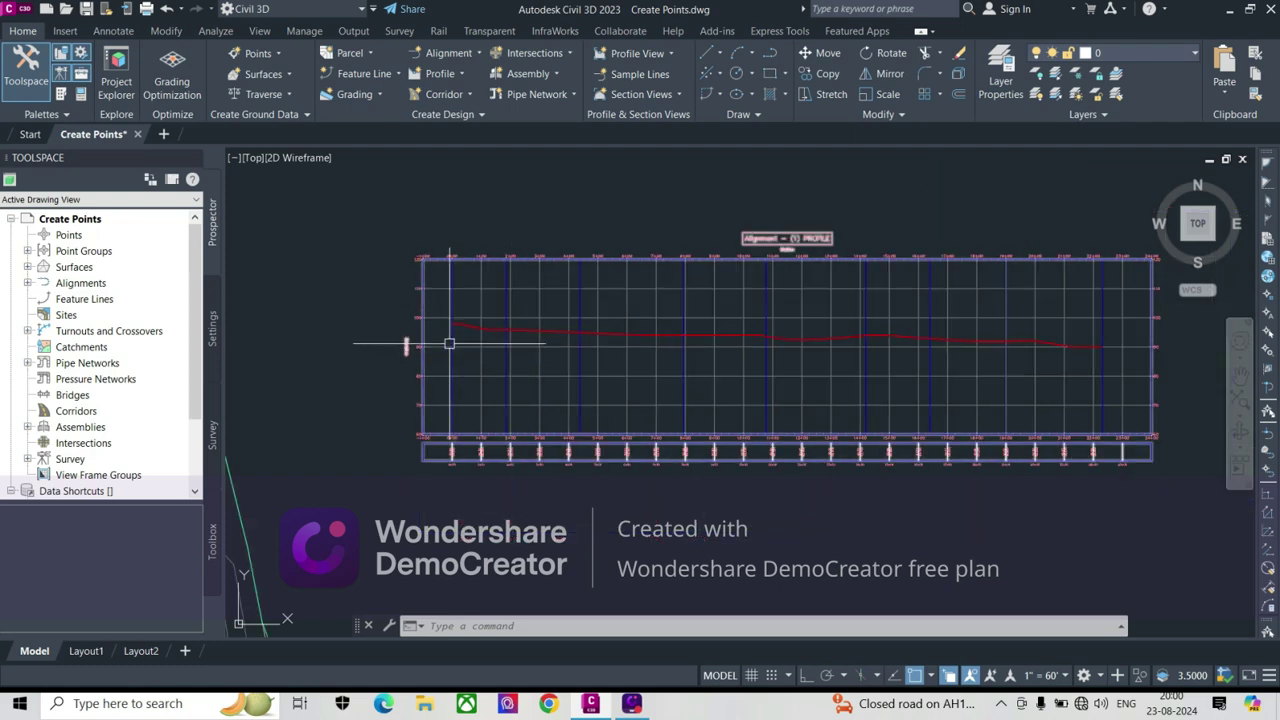
pyautogui.scroll(2, 486, 349)
pyautogui.scroll(-2, 386, 340)
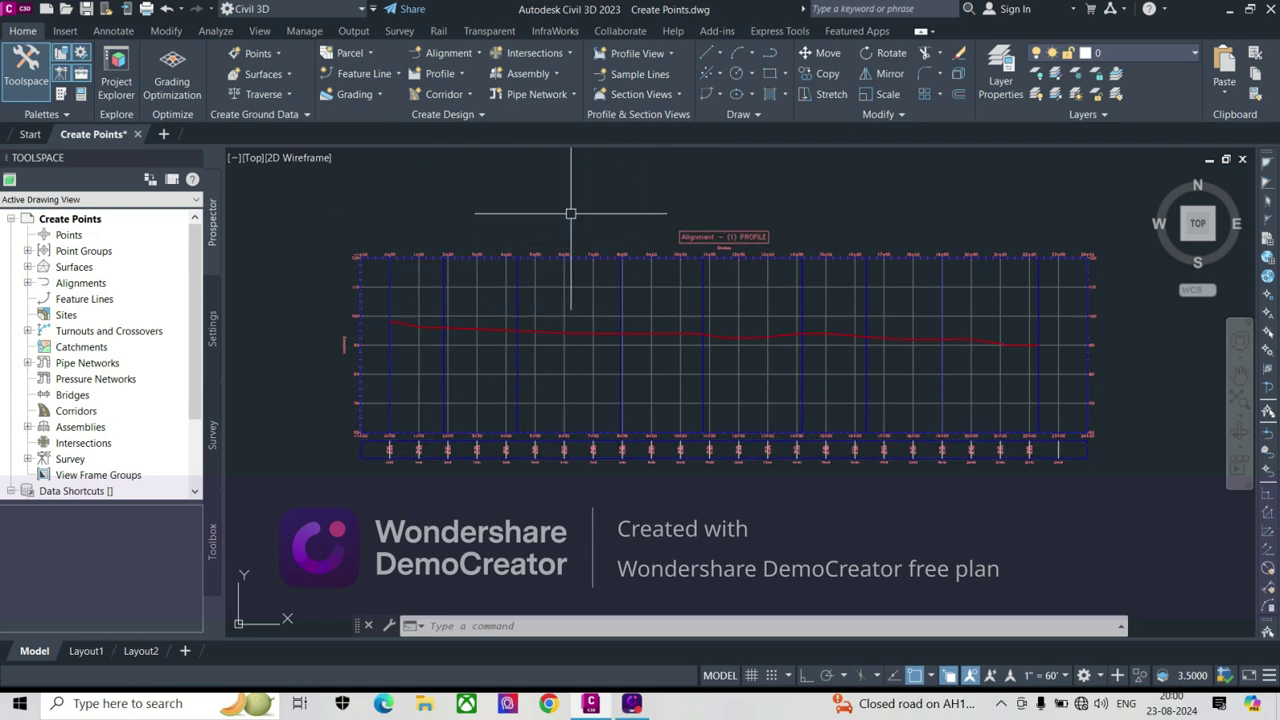
pyautogui.scroll(2, 394, 343)
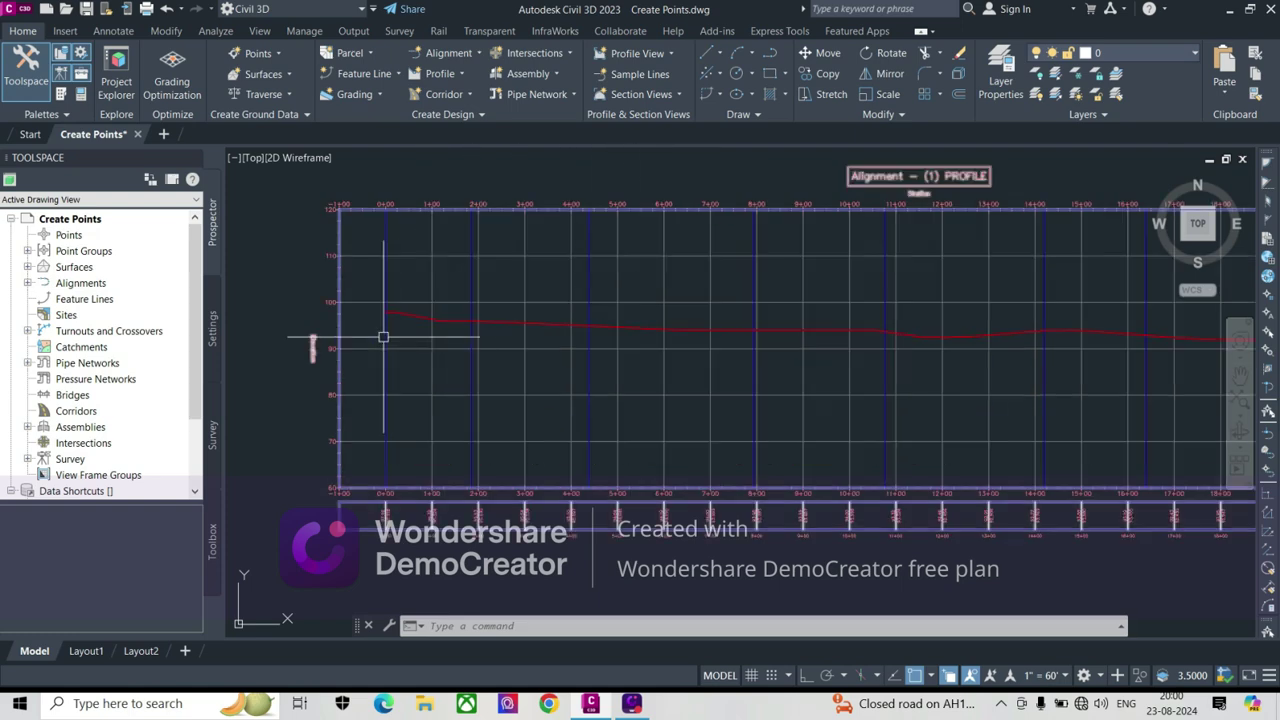
pyautogui.scroll(-1, 383, 337)
pyautogui.scroll(1, 414, 320)
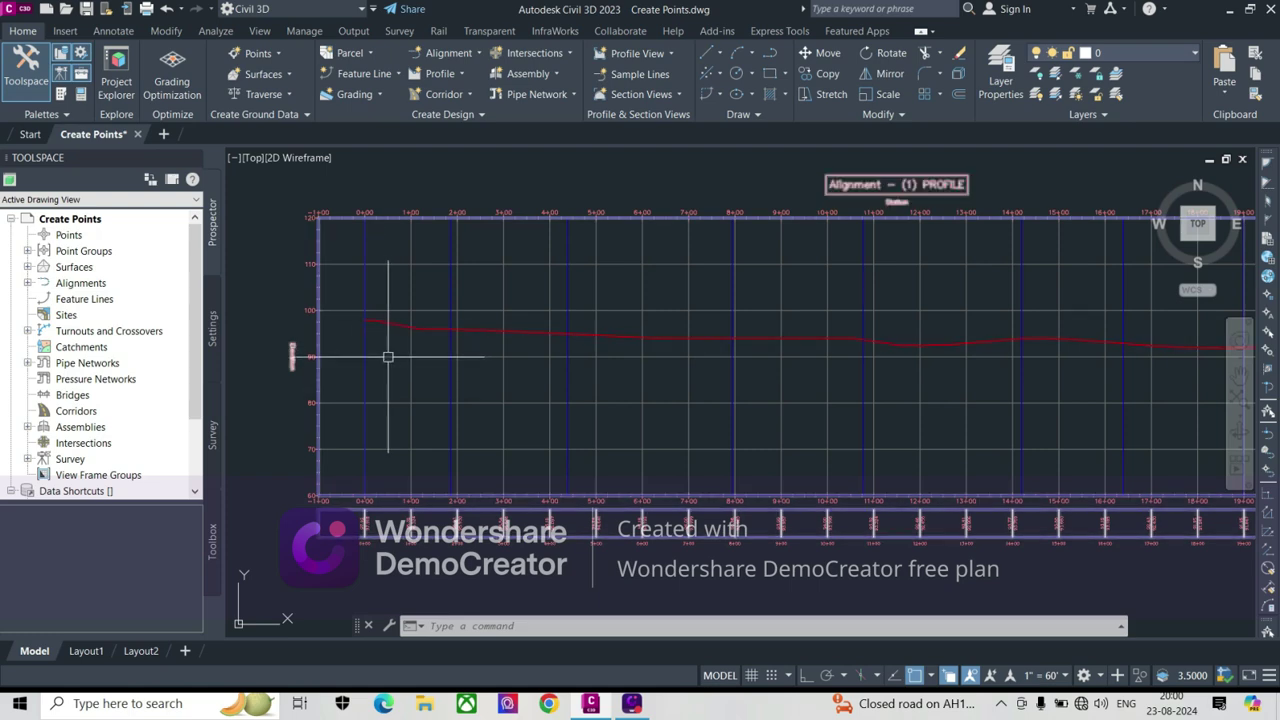
pyautogui.scroll(-2, 370, 362)
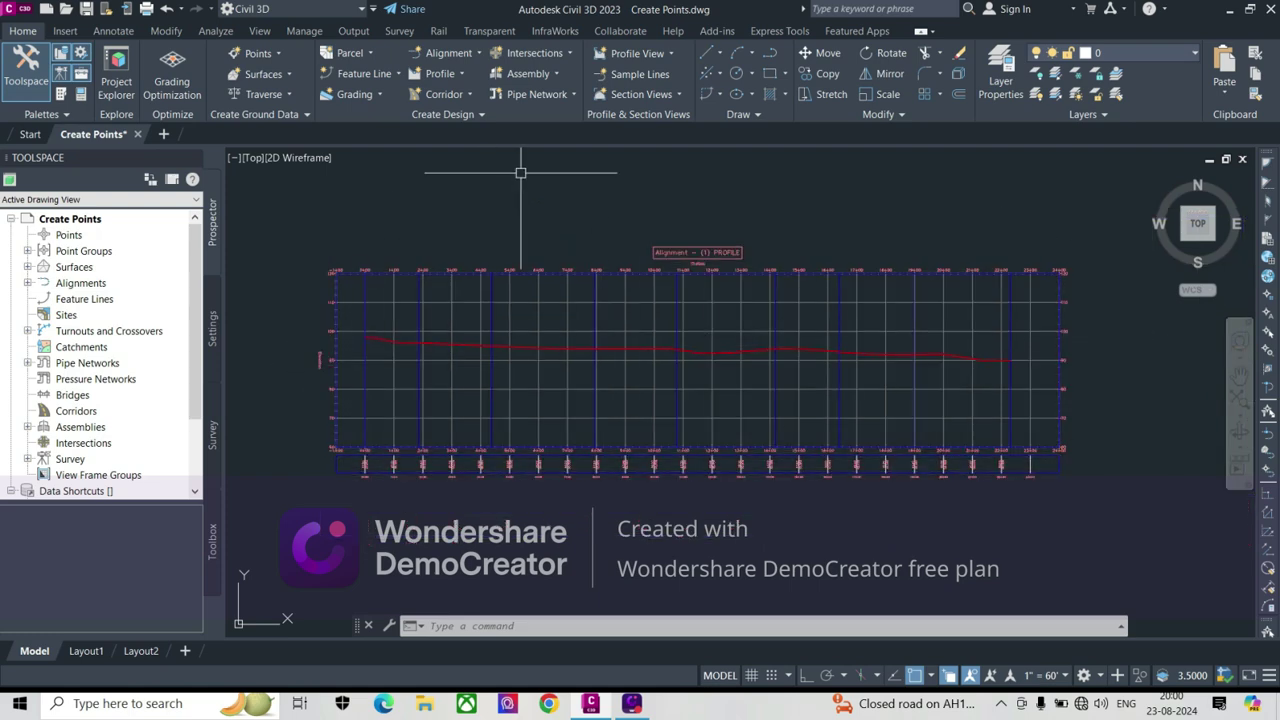
pyautogui.click(384, 365)
pyautogui.press('Escape')
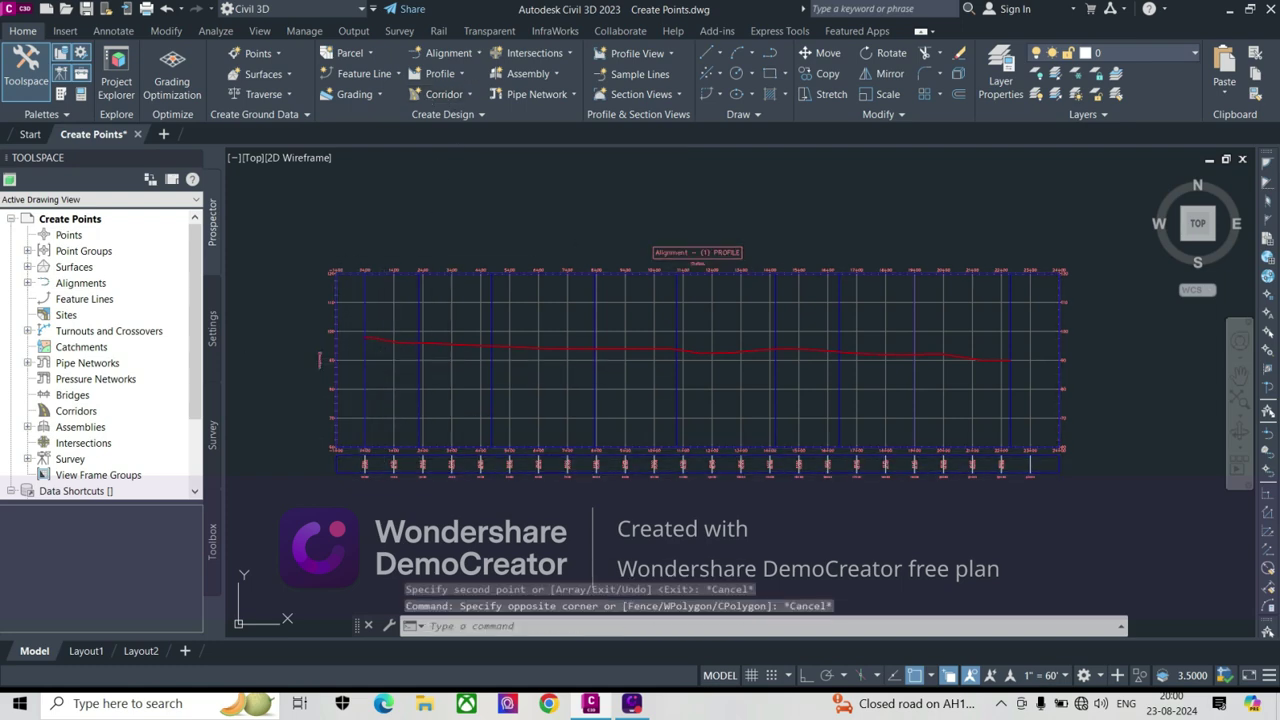
# In the profile view's properties, turn off drawing for the second, third and fourth EG surface profiles, keeping only the first drawn.
pyautogui.click(390, 374)
pyautogui.scroll(3, 390, 374)
pyautogui.scroll(-3, 420, 358)
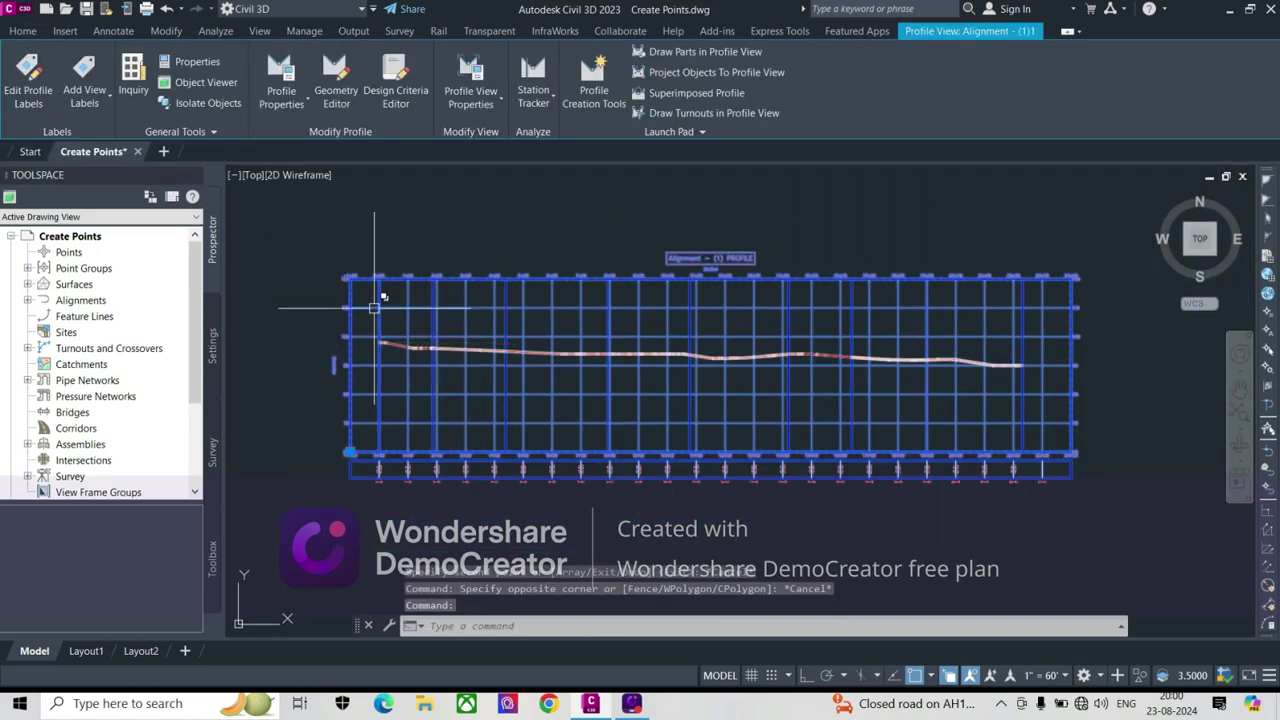
pyautogui.rightClick(321, 215)
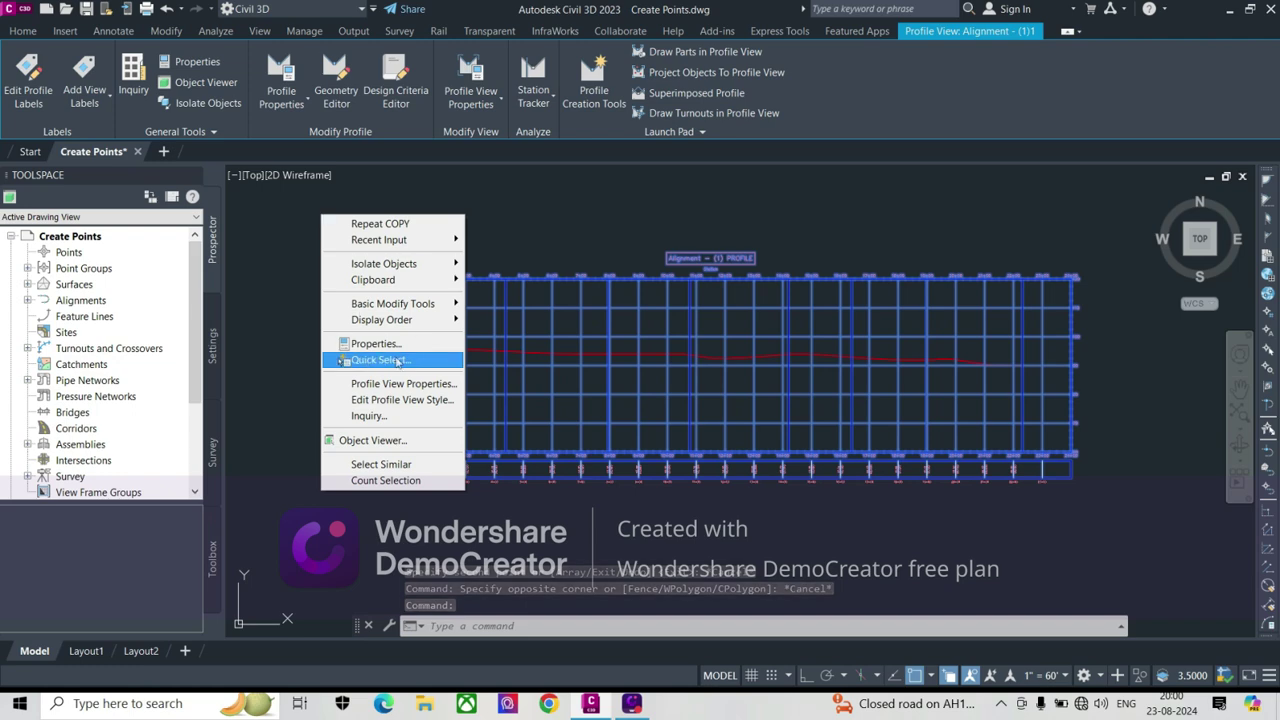
pyautogui.click(428, 384)
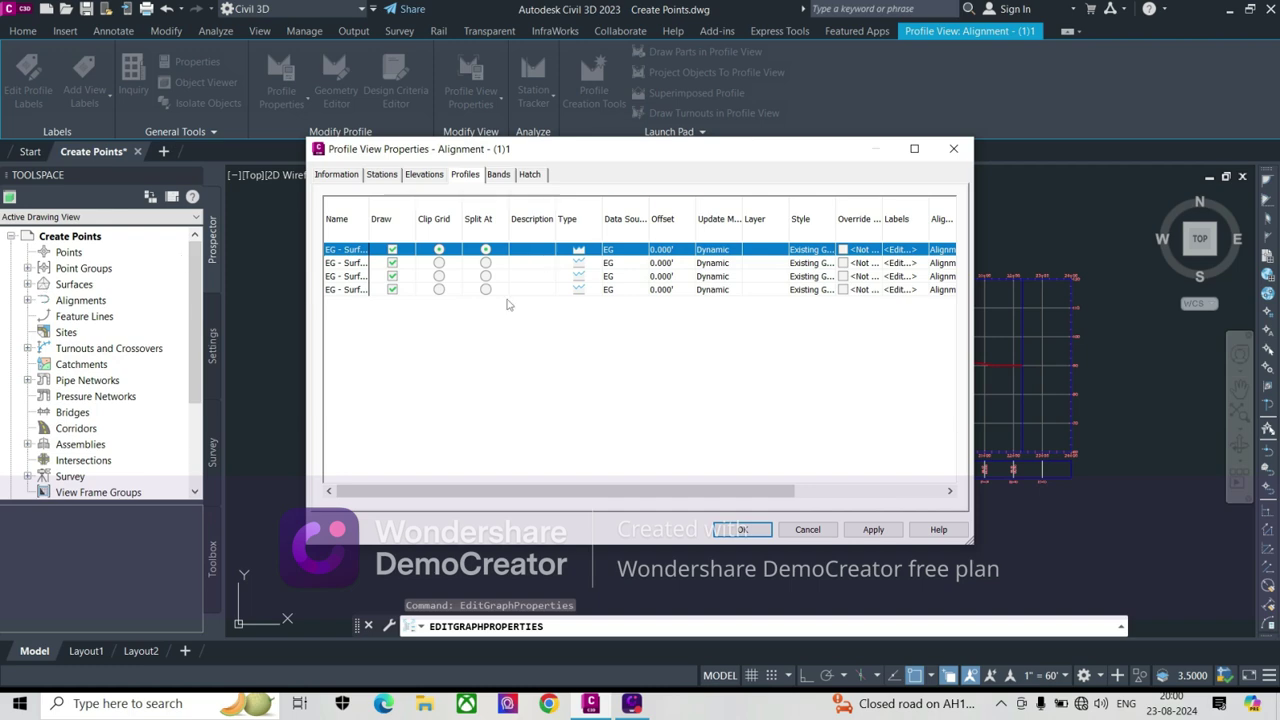
pyautogui.click(350, 290)
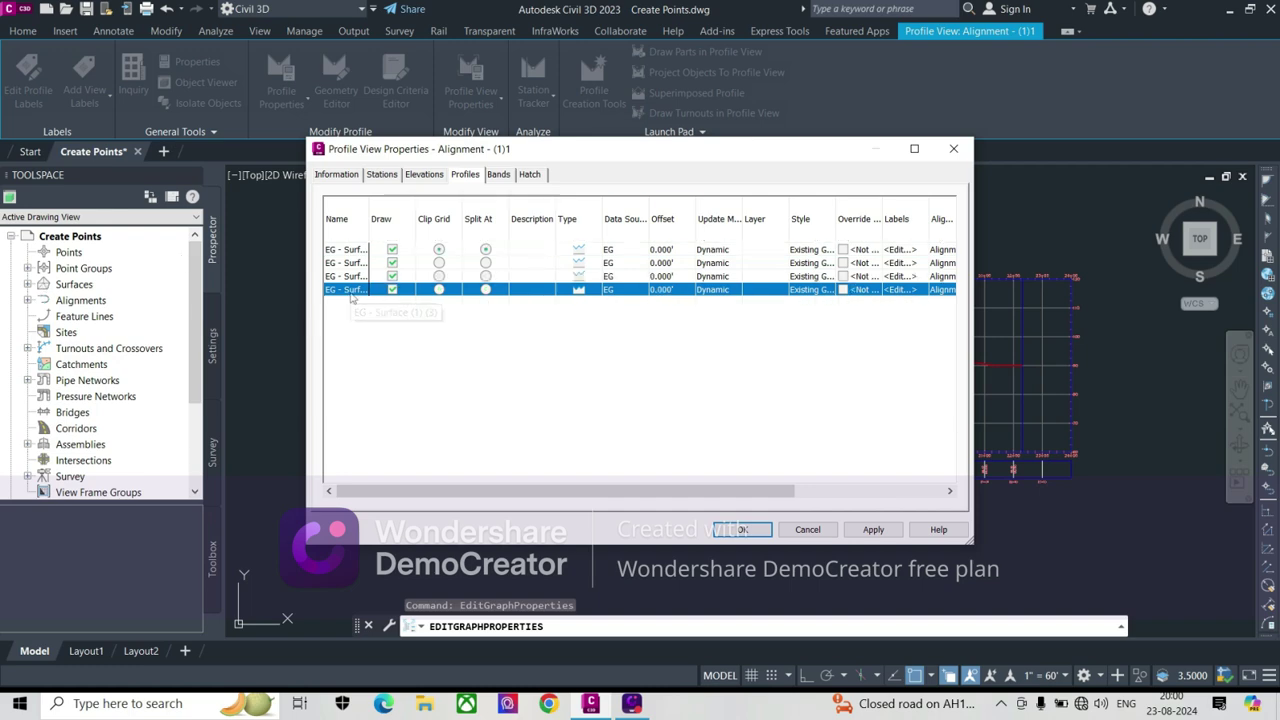
pyautogui.rightClick(351, 292)
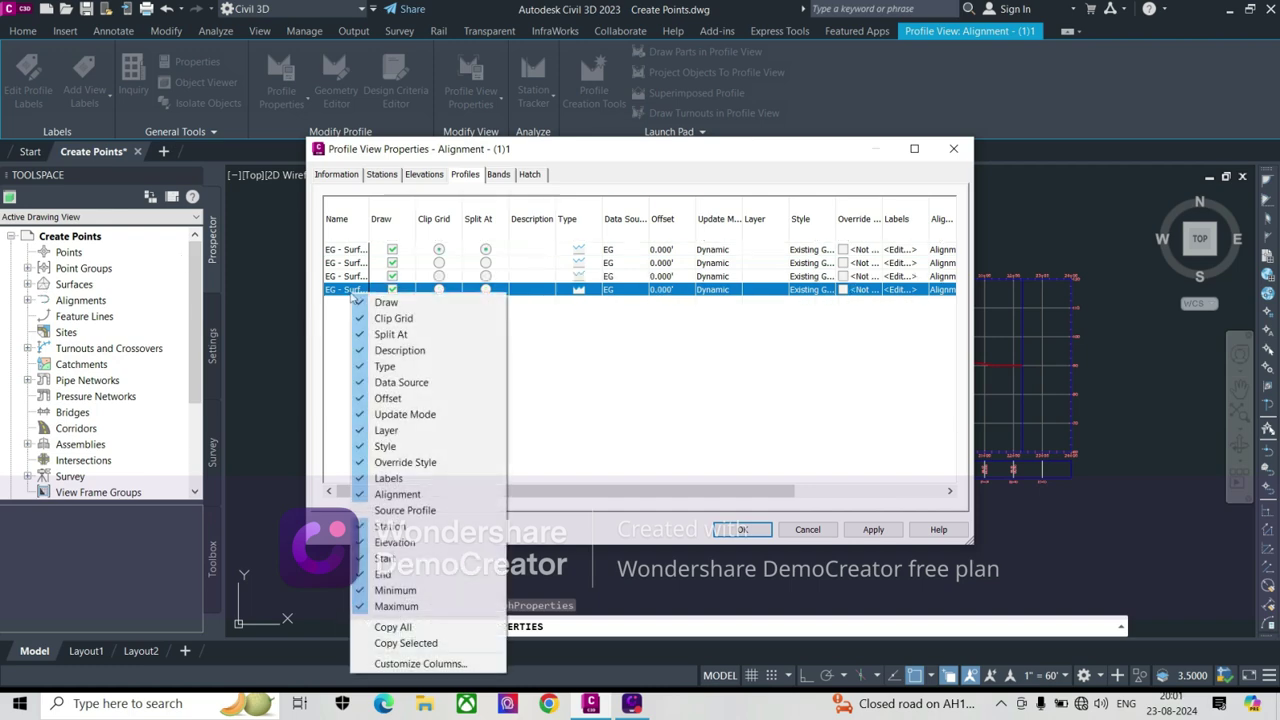
pyautogui.press('Escape')
pyautogui.click(392, 289)
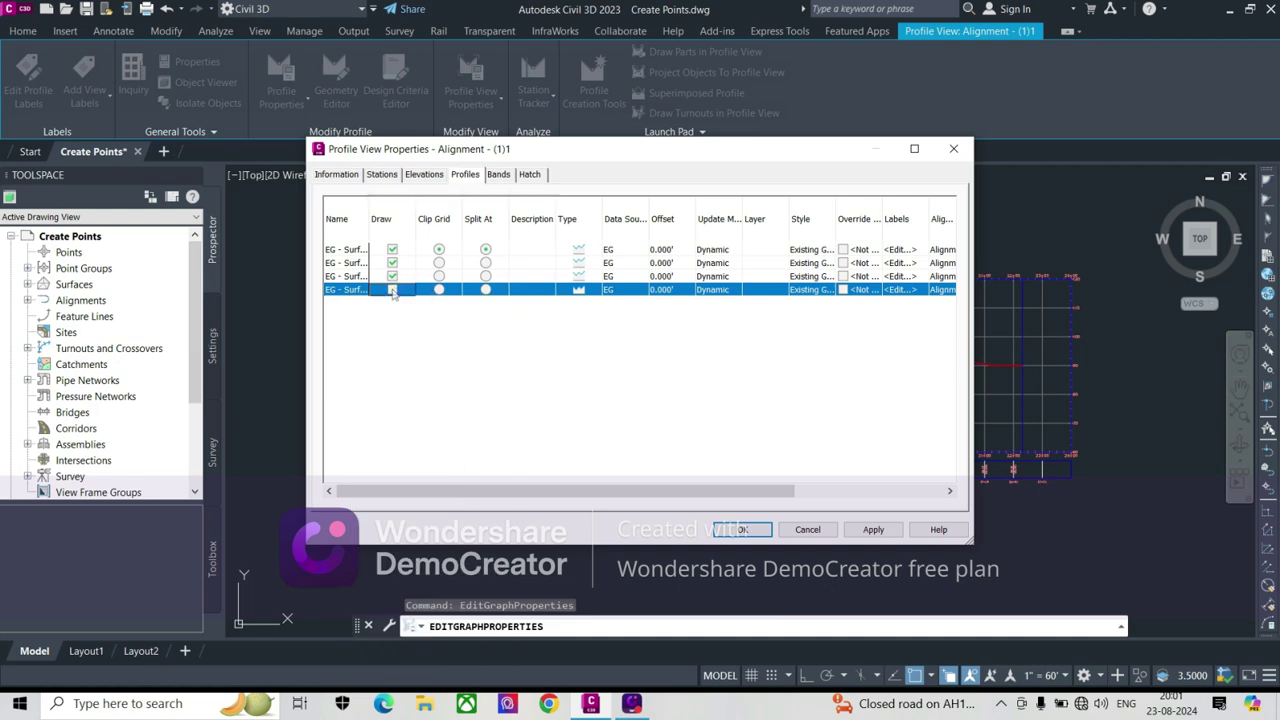
pyautogui.click(392, 276)
pyautogui.click(392, 263)
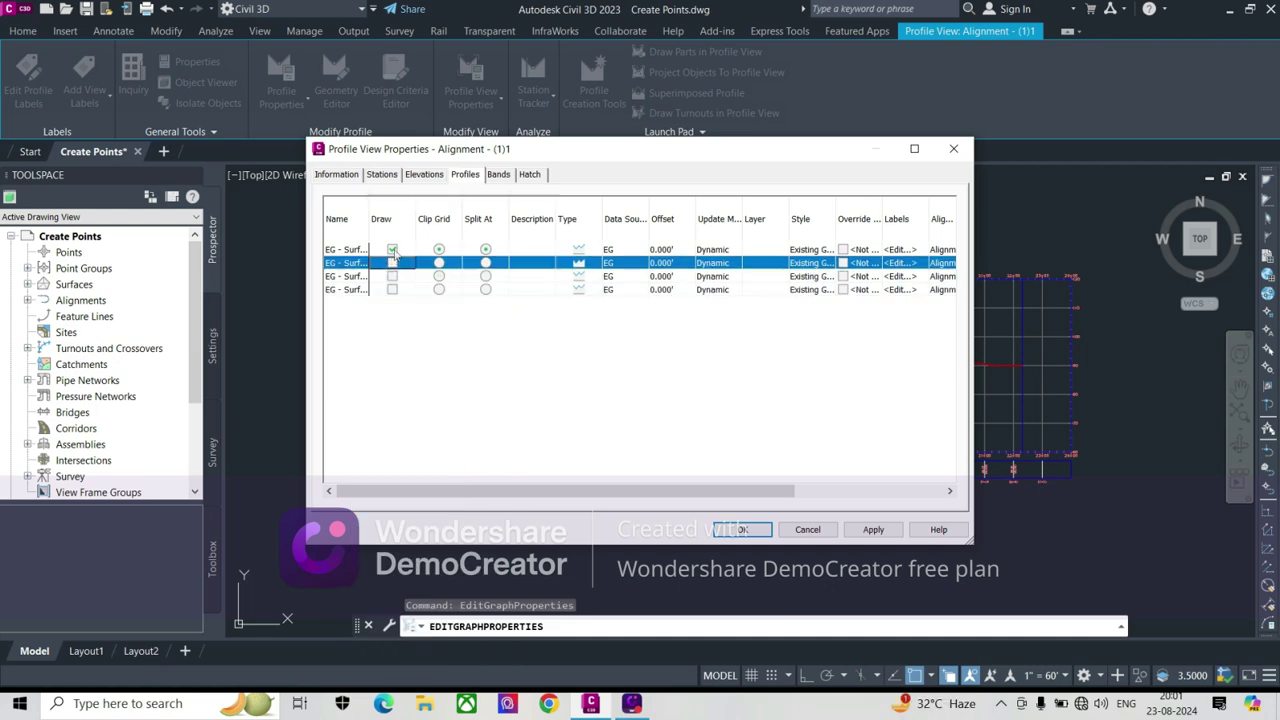
# Set the first EG surface profile's update mode to Static and apply the profile view properties.
pyautogui.click(722, 251)
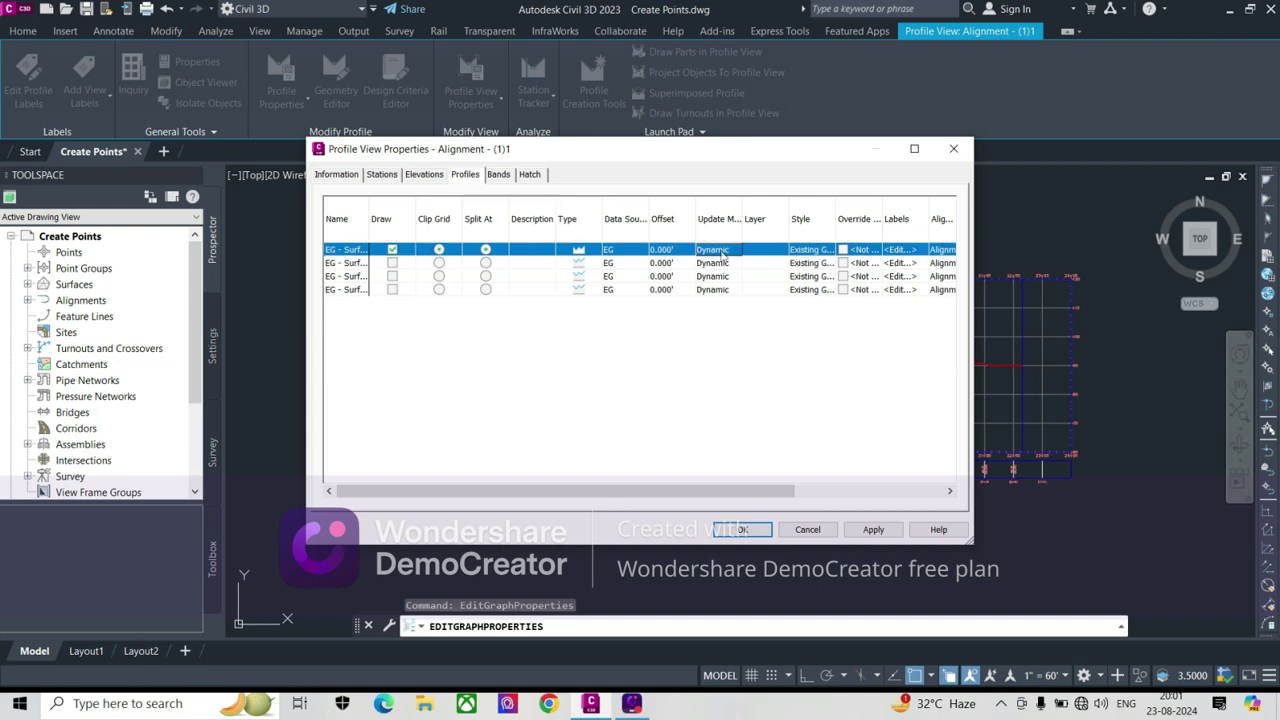
pyautogui.click(721, 254)
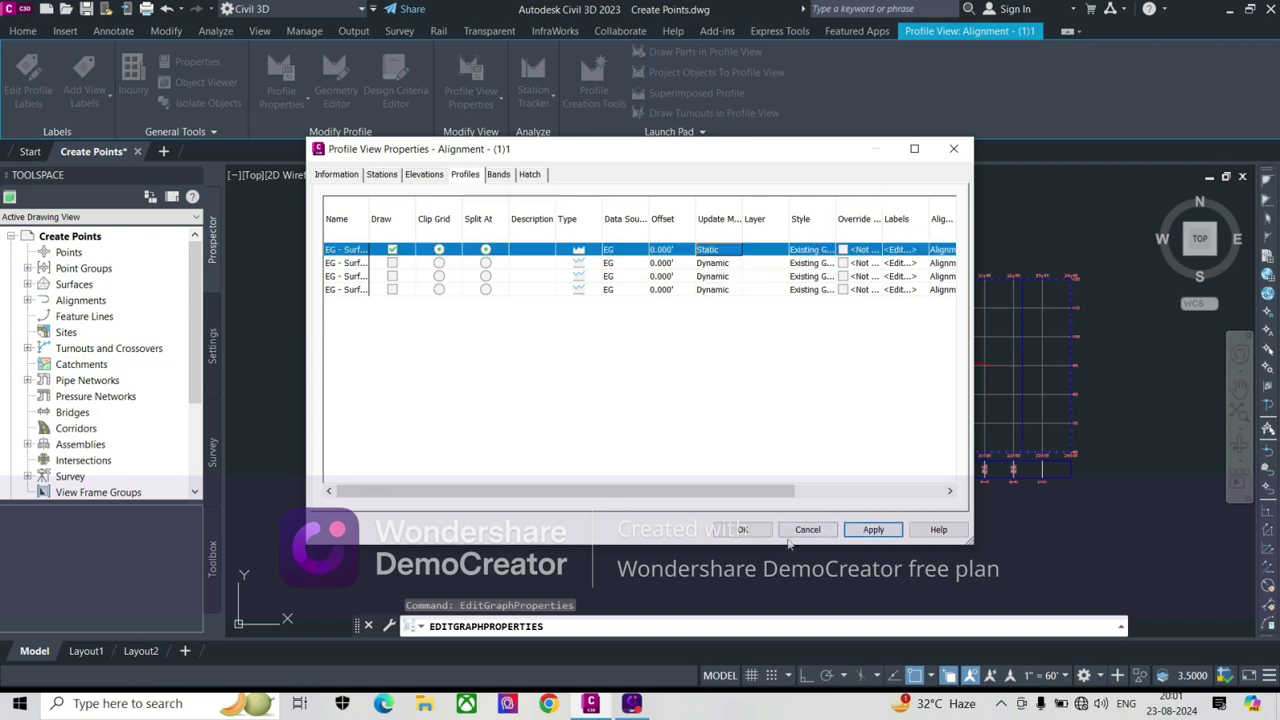
pyautogui.click(752, 534)
# Copy the EG - Surface (1) profile in the geometry editor as a new profile, including all PVIs.
pyautogui.scroll(5, 386, 329)
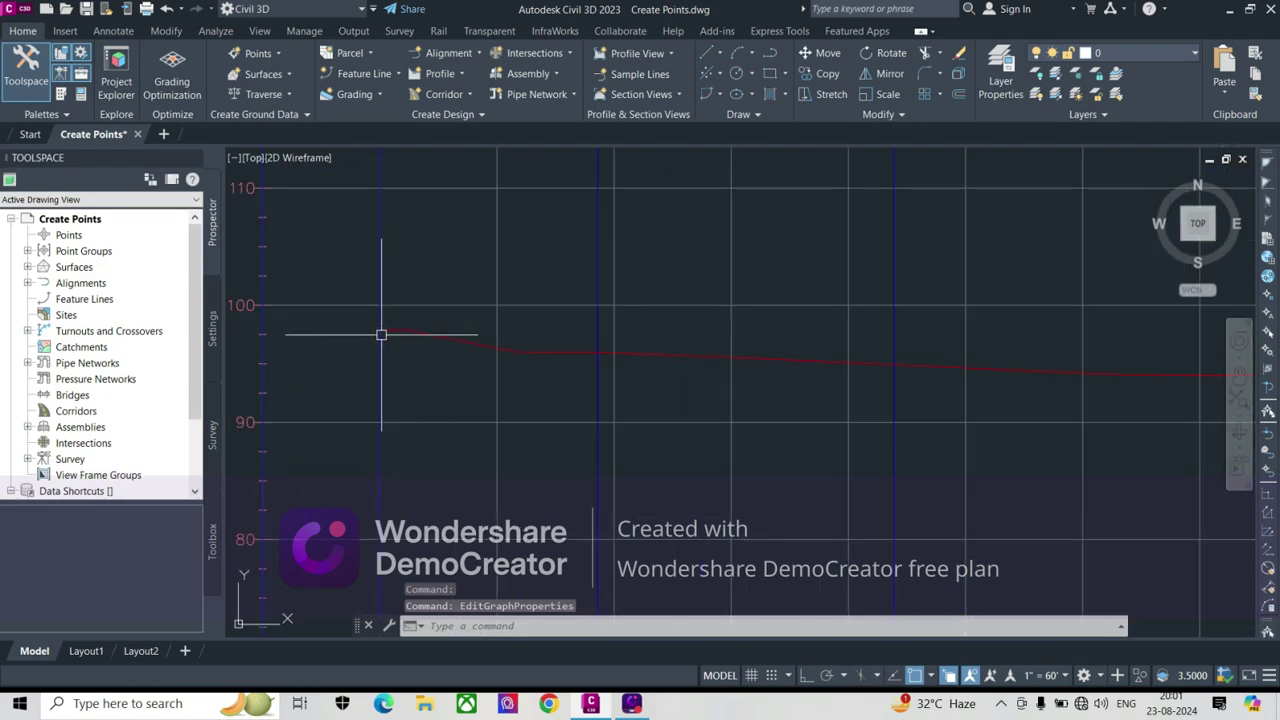
pyautogui.click(424, 335)
pyautogui.scroll(-4, 440, 335)
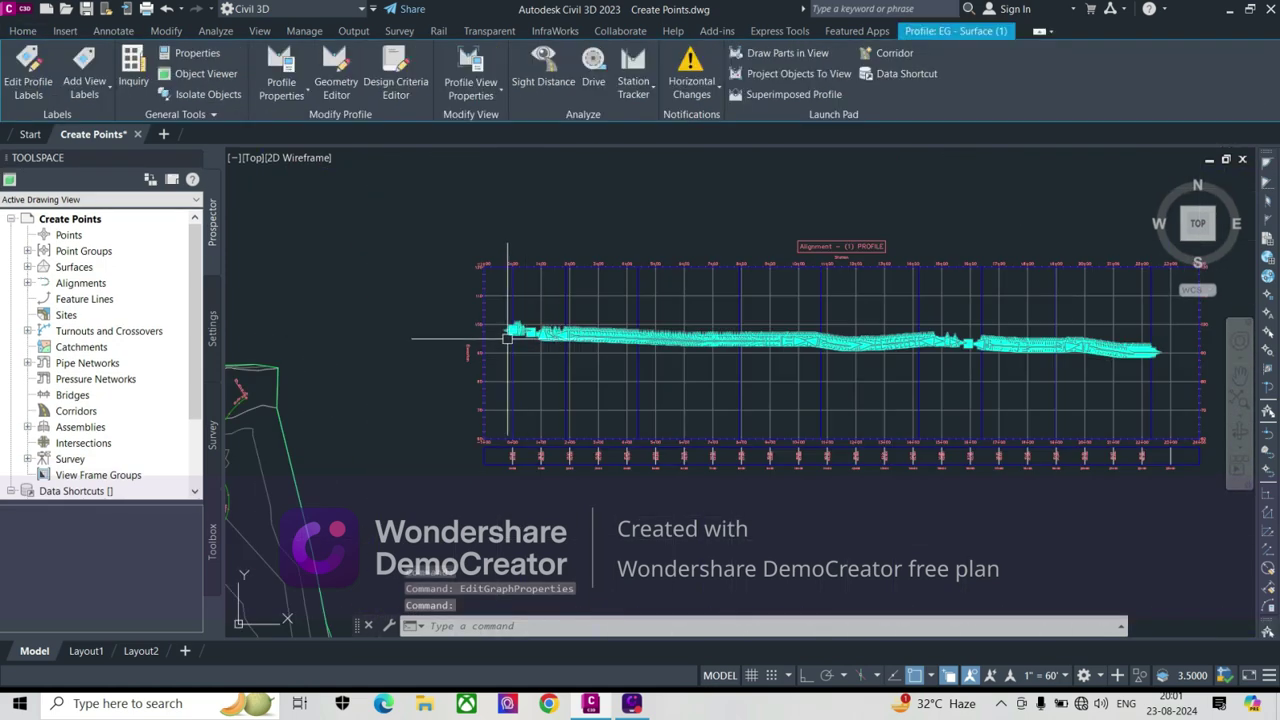
pyautogui.scroll(1, 564, 333)
pyautogui.scroll(4, 571, 333)
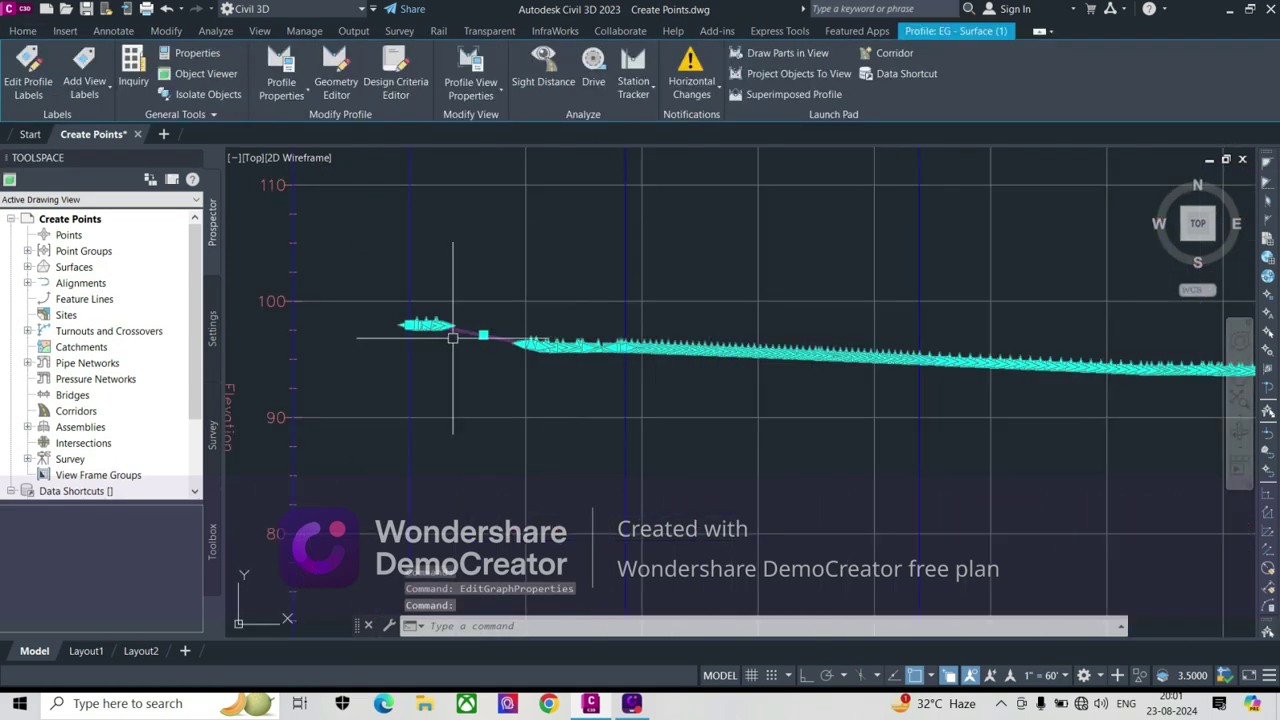
pyautogui.click(339, 92)
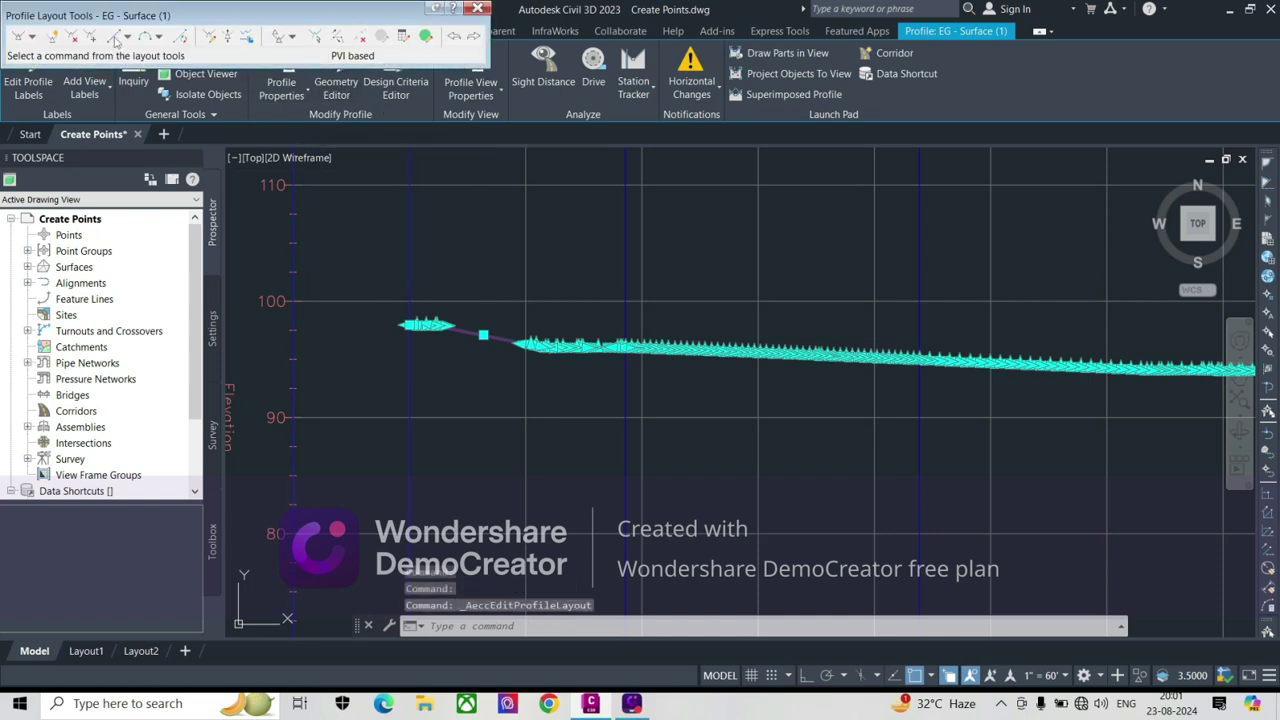
pyautogui.click(247, 36)
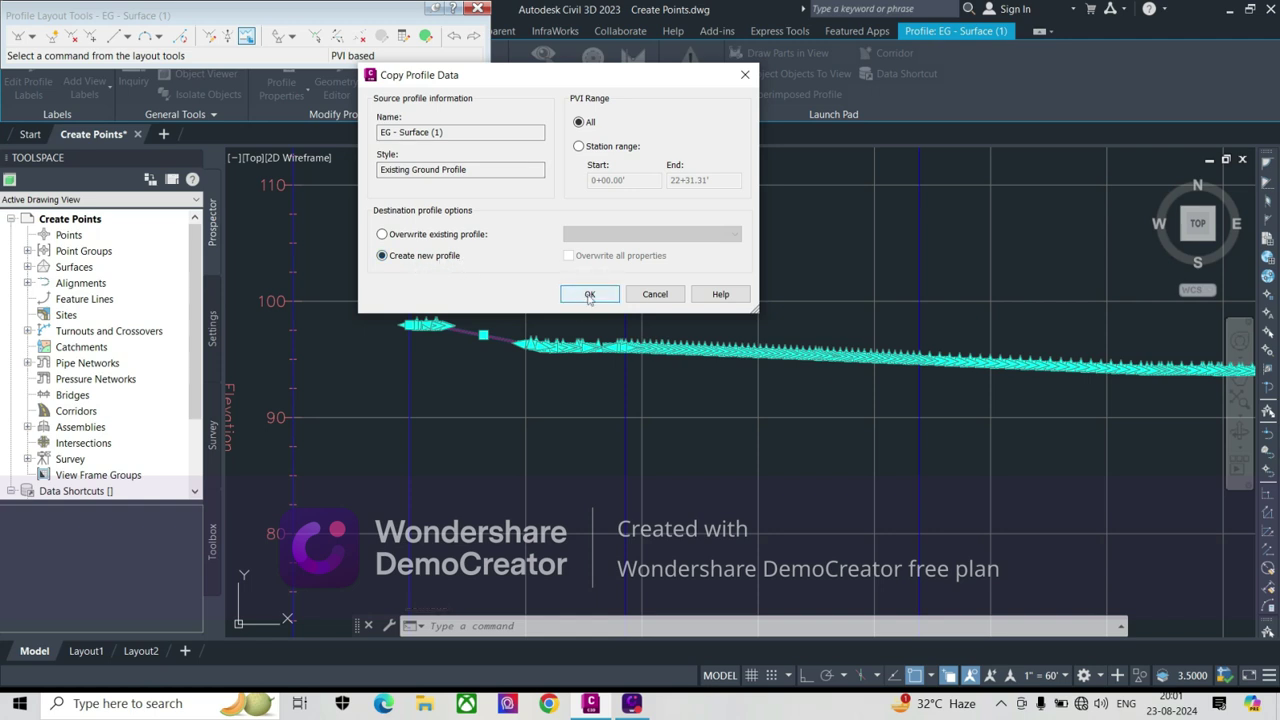
pyautogui.click(579, 146)
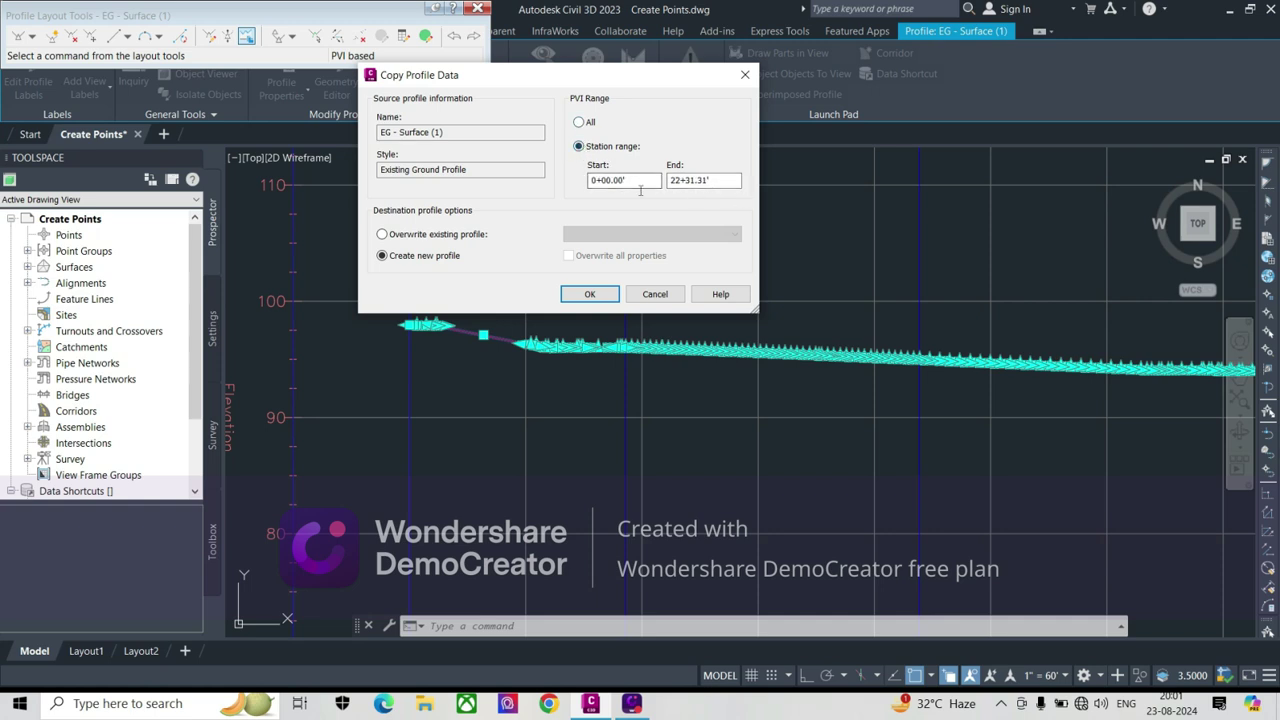
pyautogui.click(580, 122)
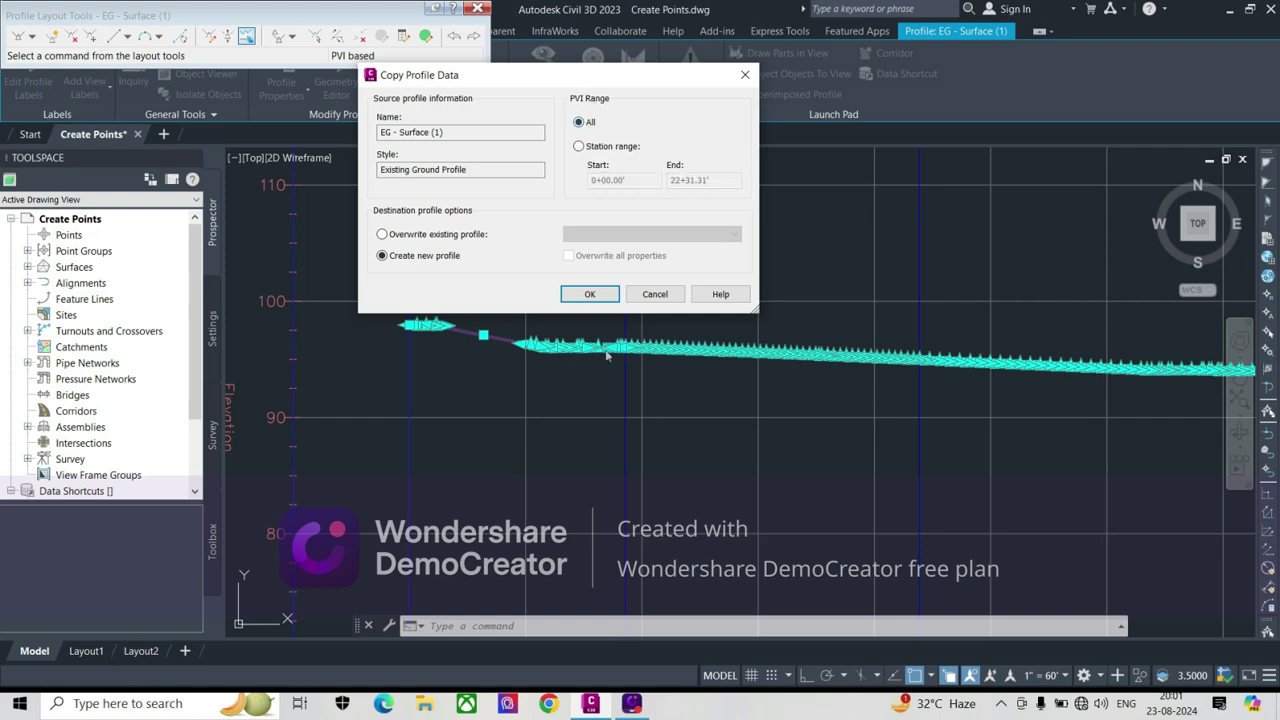
pyautogui.click(590, 294)
pyautogui.press('Escape')
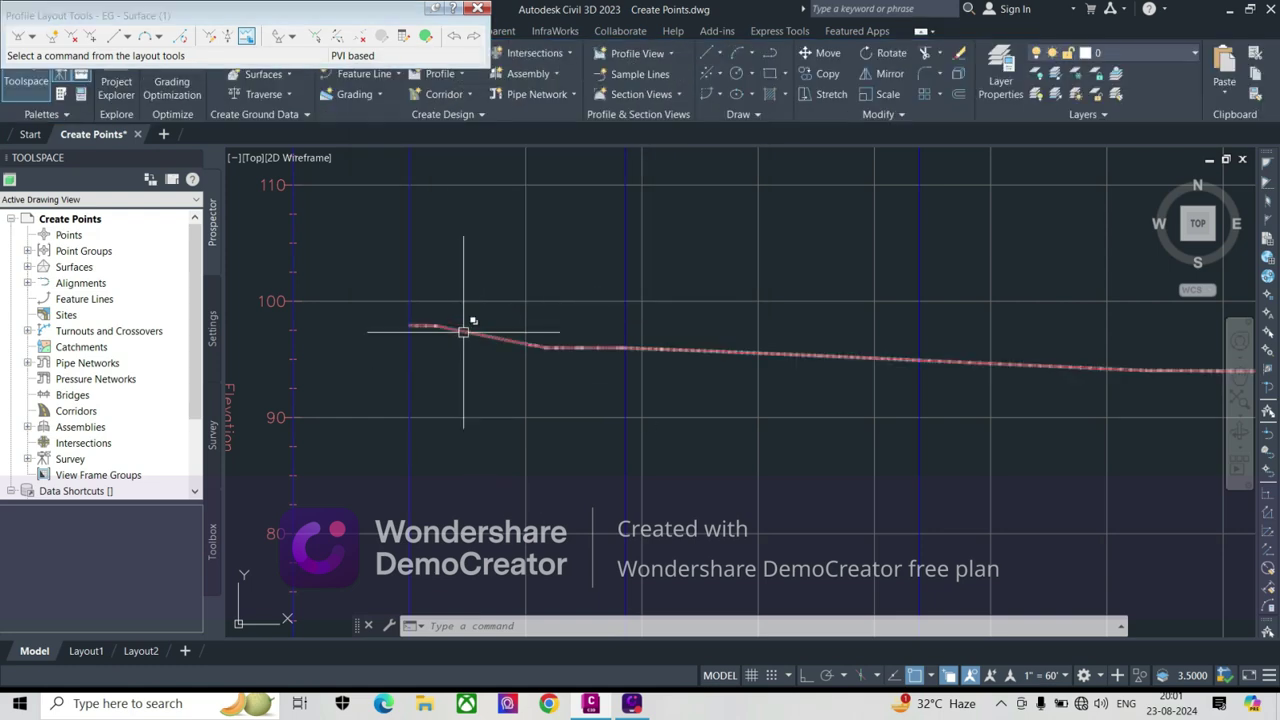
# Raise all PVIs of the EG - Surface (1) profile by an elevation change of 2 feet.
pyautogui.click(463, 332)
pyautogui.press('Escape')
pyautogui.click(424, 326)
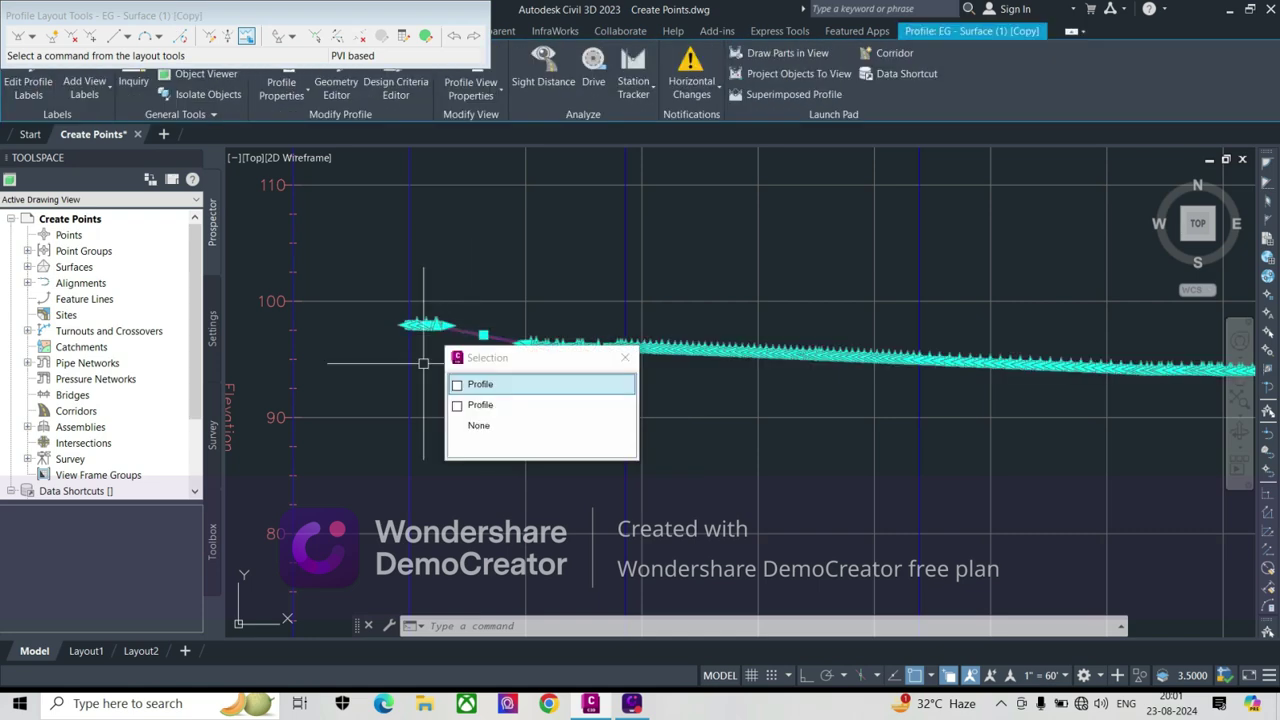
pyautogui.click(228, 38)
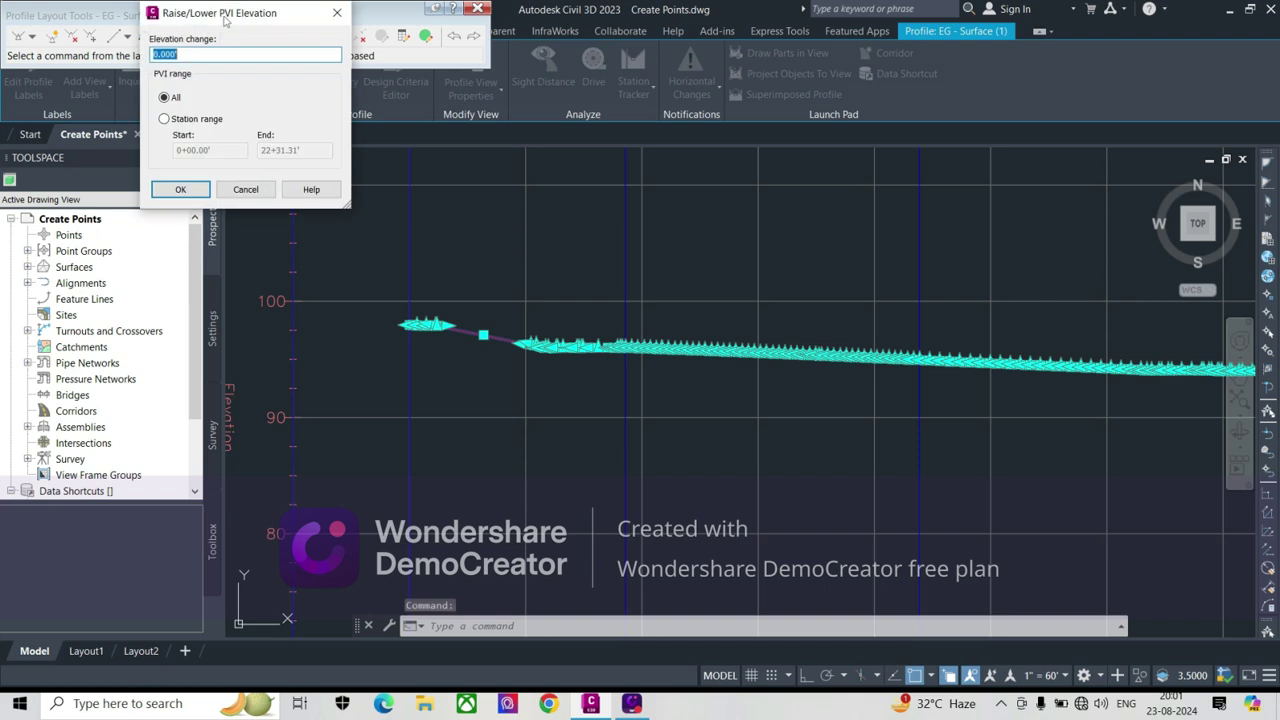
pyautogui.moveTo(226, 20); pyautogui.dragTo(285, 80)
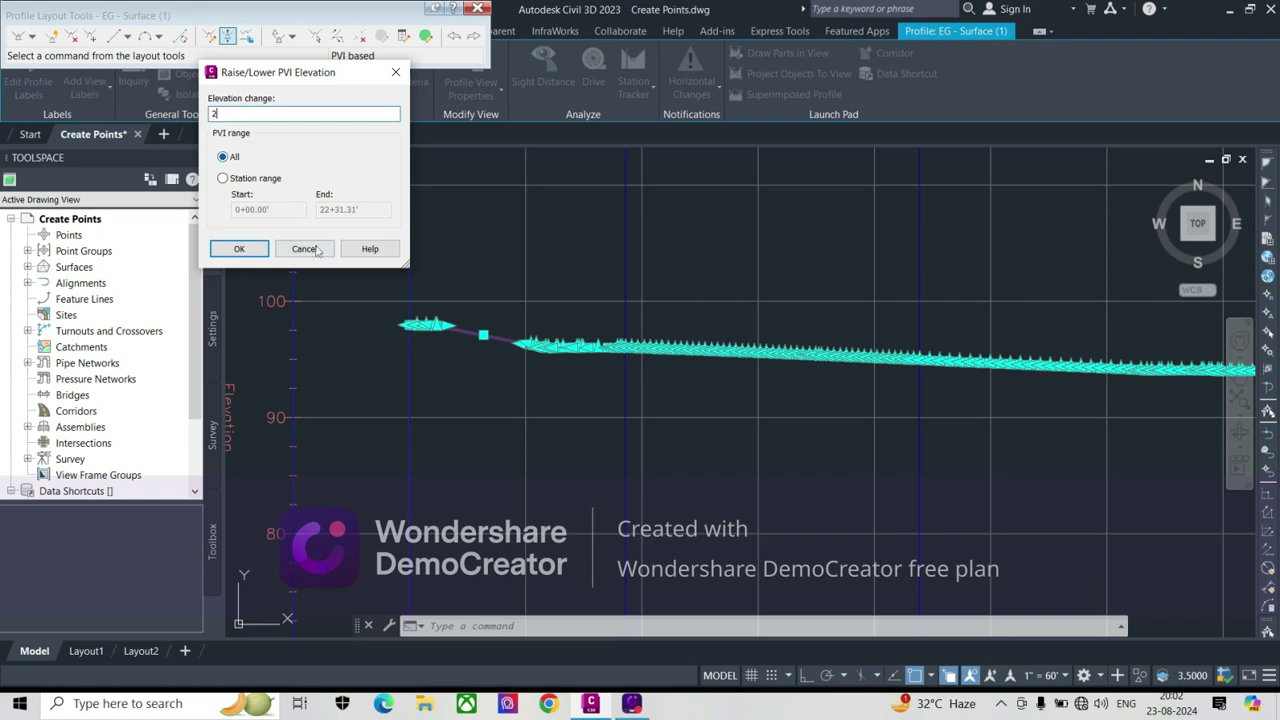
pyautogui.click(239, 250)
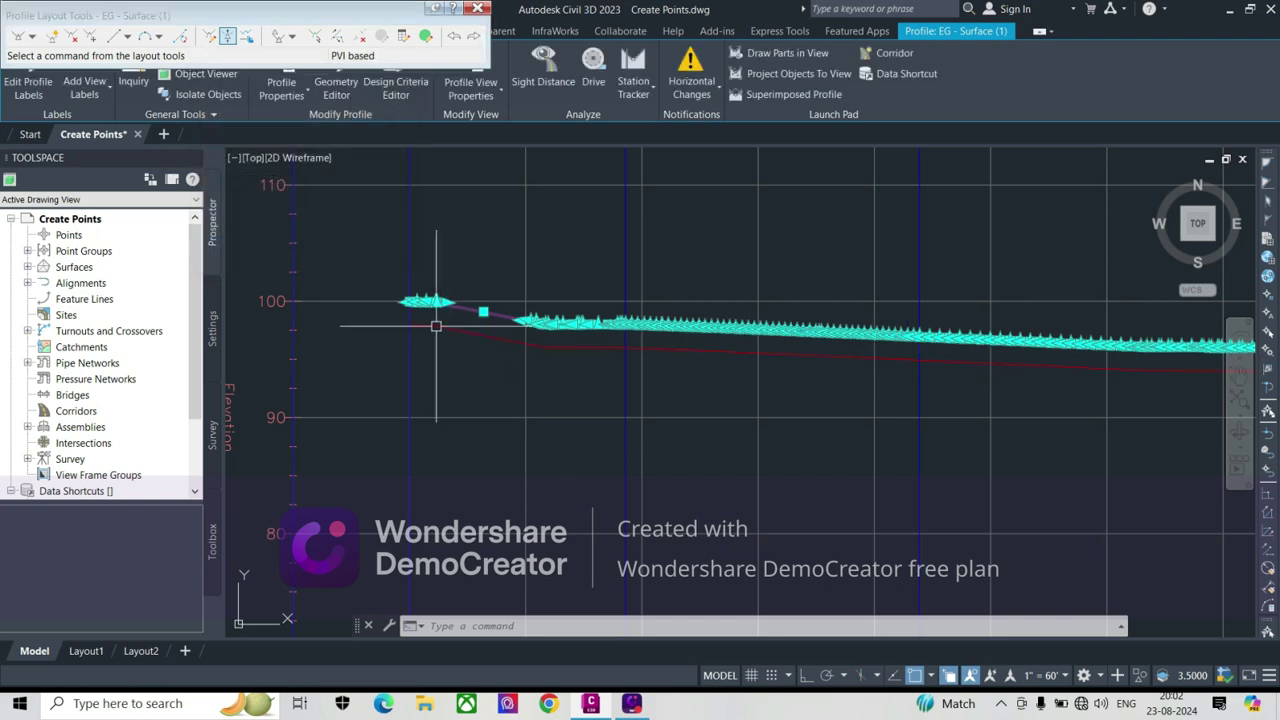
# Delete the upper EG - Surface (1) profile, leaving its copy in the profile view.
pyautogui.press('Escape')
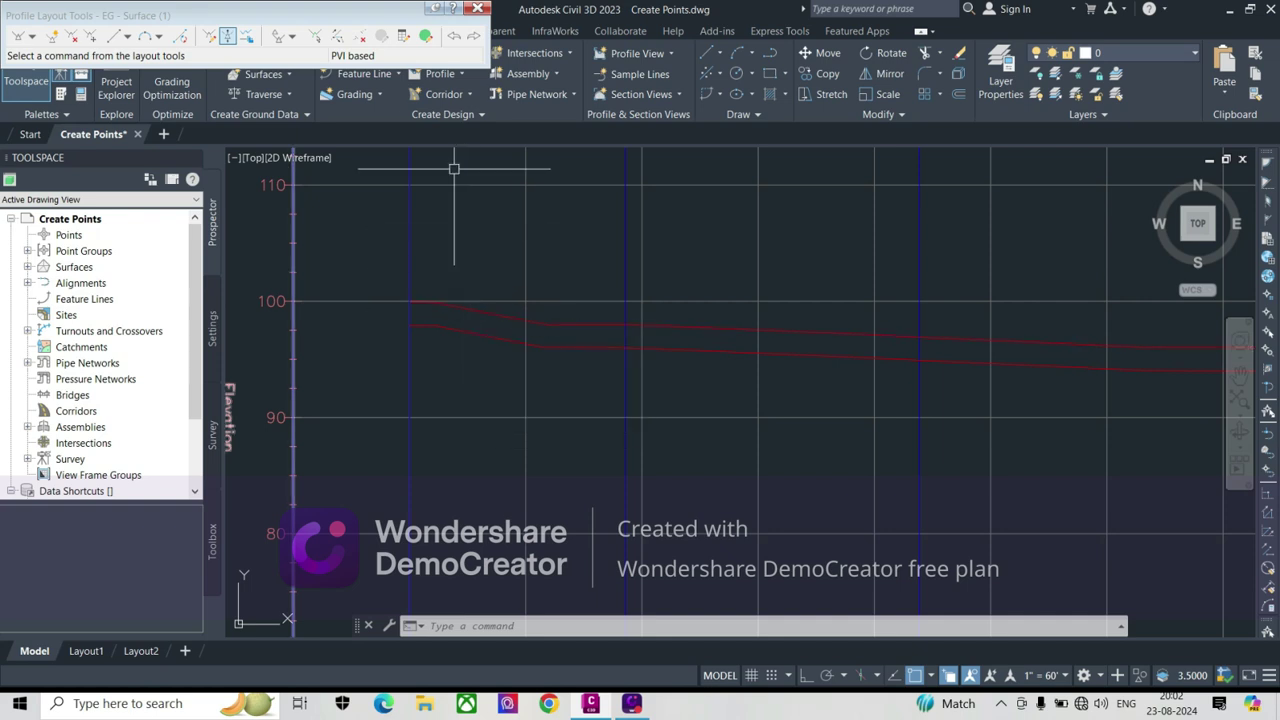
pyautogui.click(504, 319)
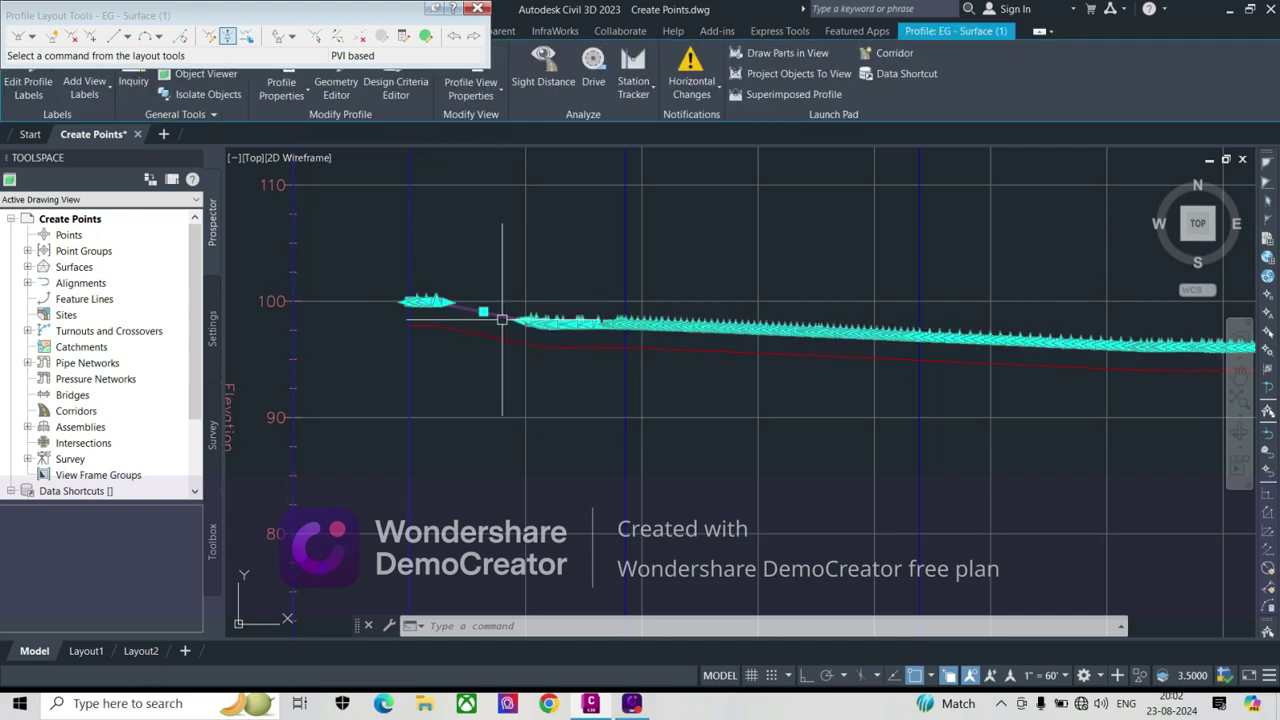
pyautogui.press('Delete')
# Copy the remaining EG - Surface (1) [Copy] profile as a new profile, using the full PVI range.
pyautogui.click(471, 333)
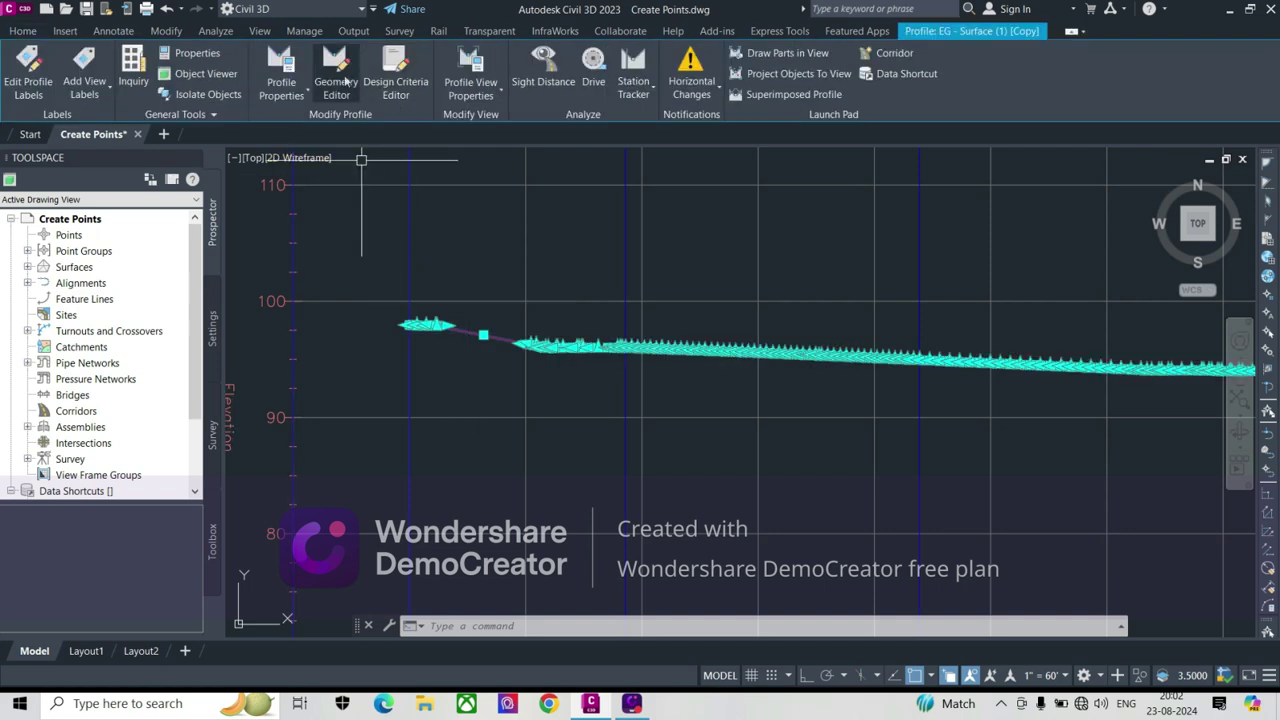
pyautogui.press('Escape')
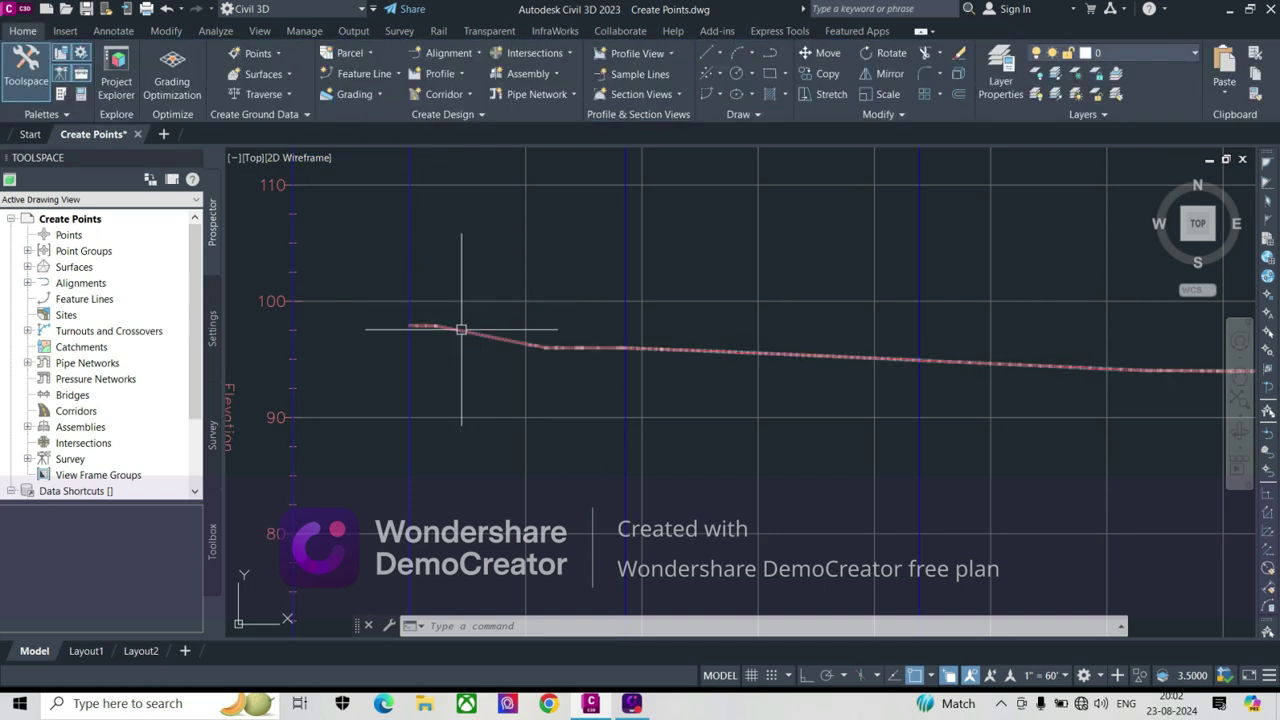
pyautogui.click(461, 329)
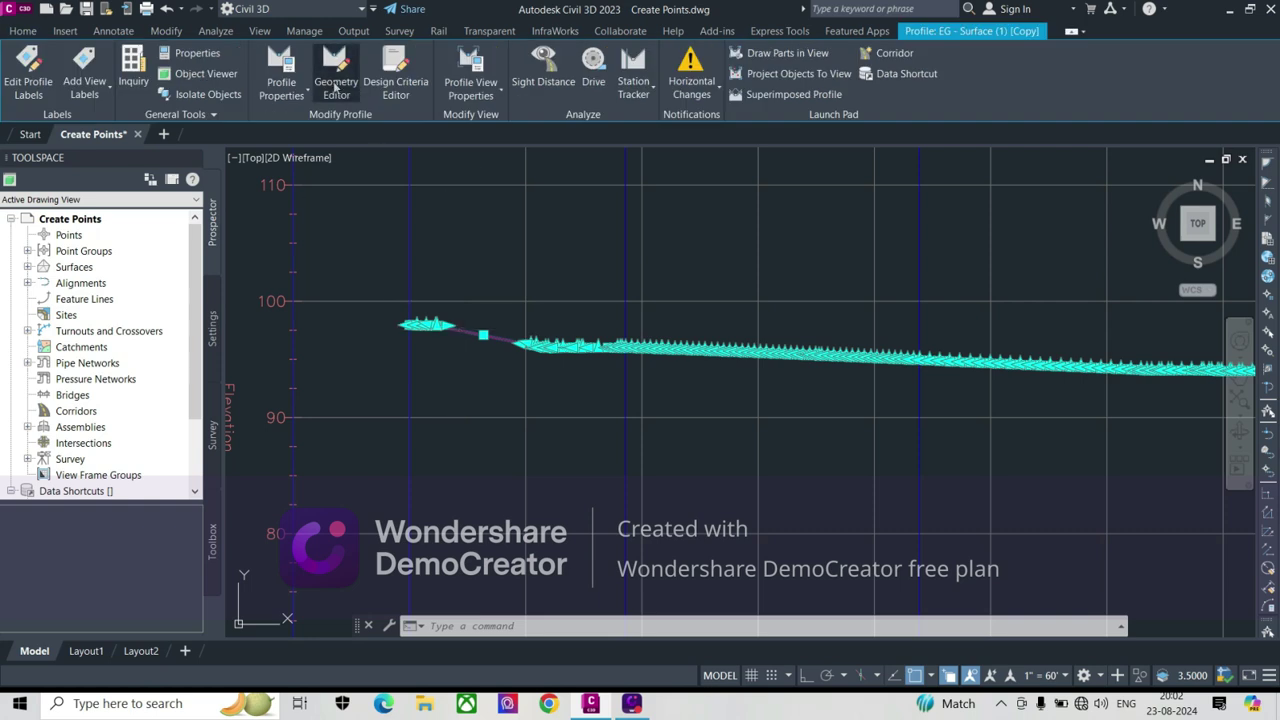
pyautogui.click(336, 86)
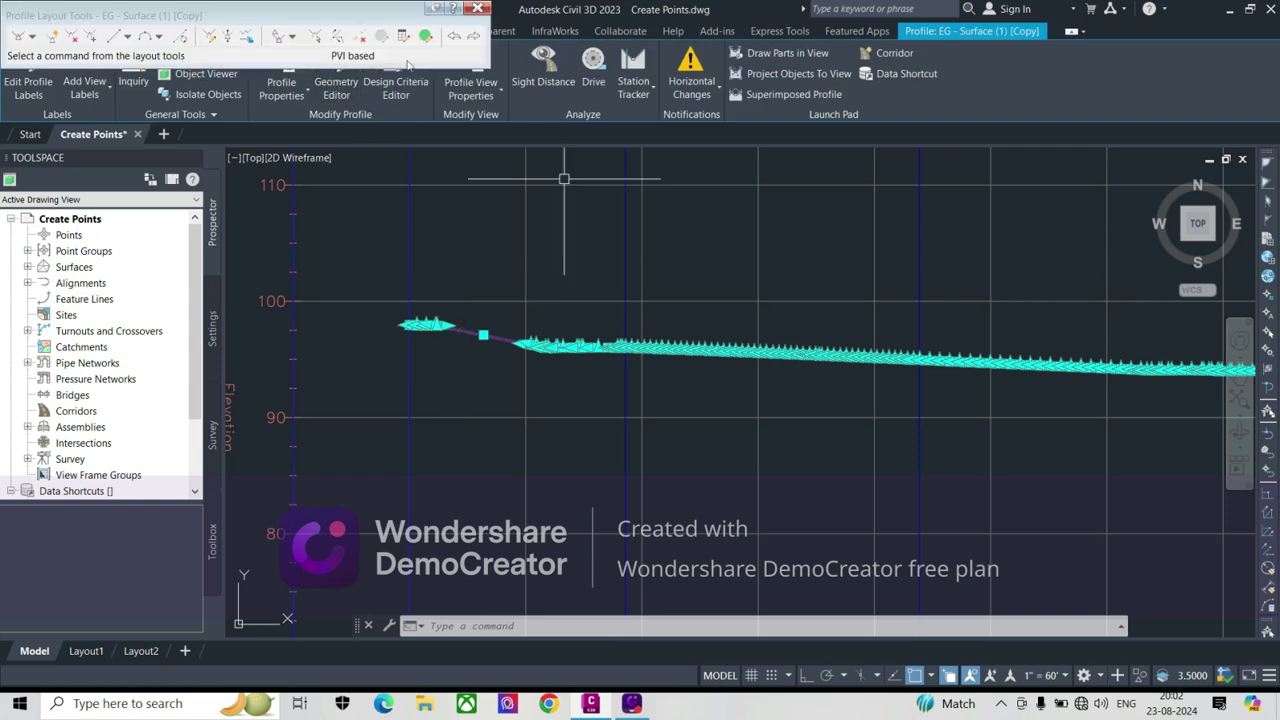
pyautogui.click(315, 40)
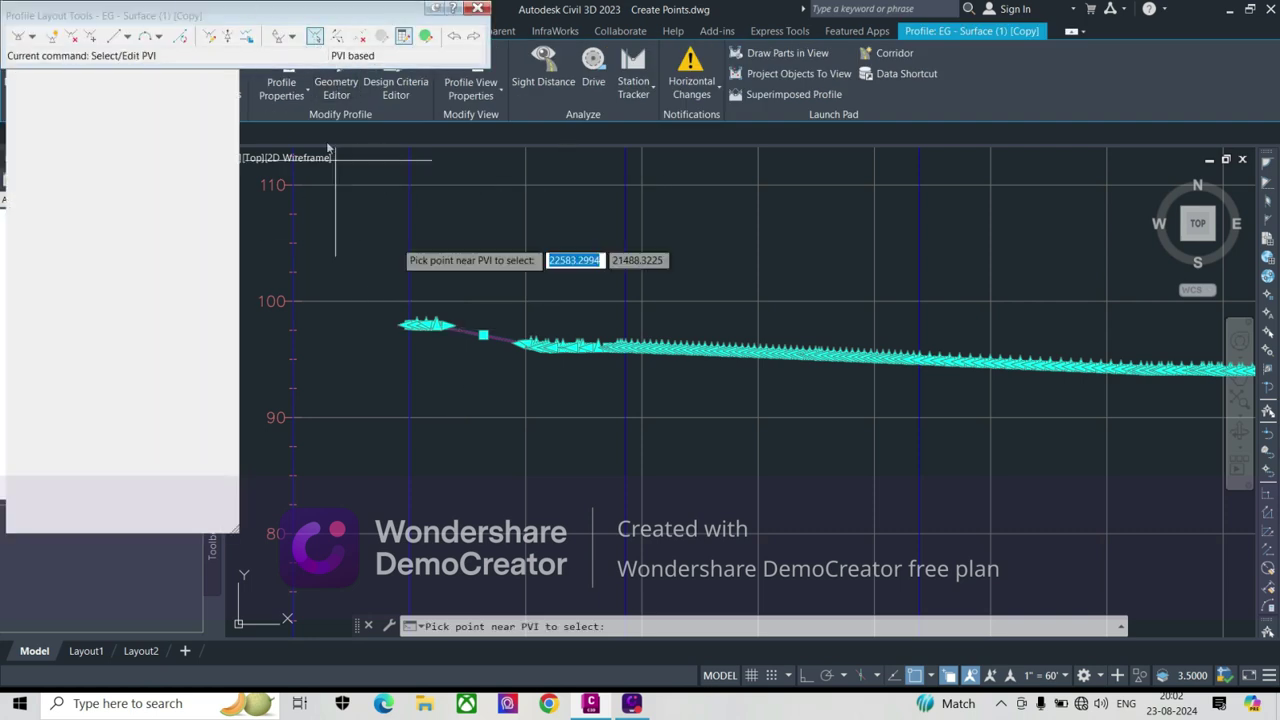
pyautogui.click(247, 39)
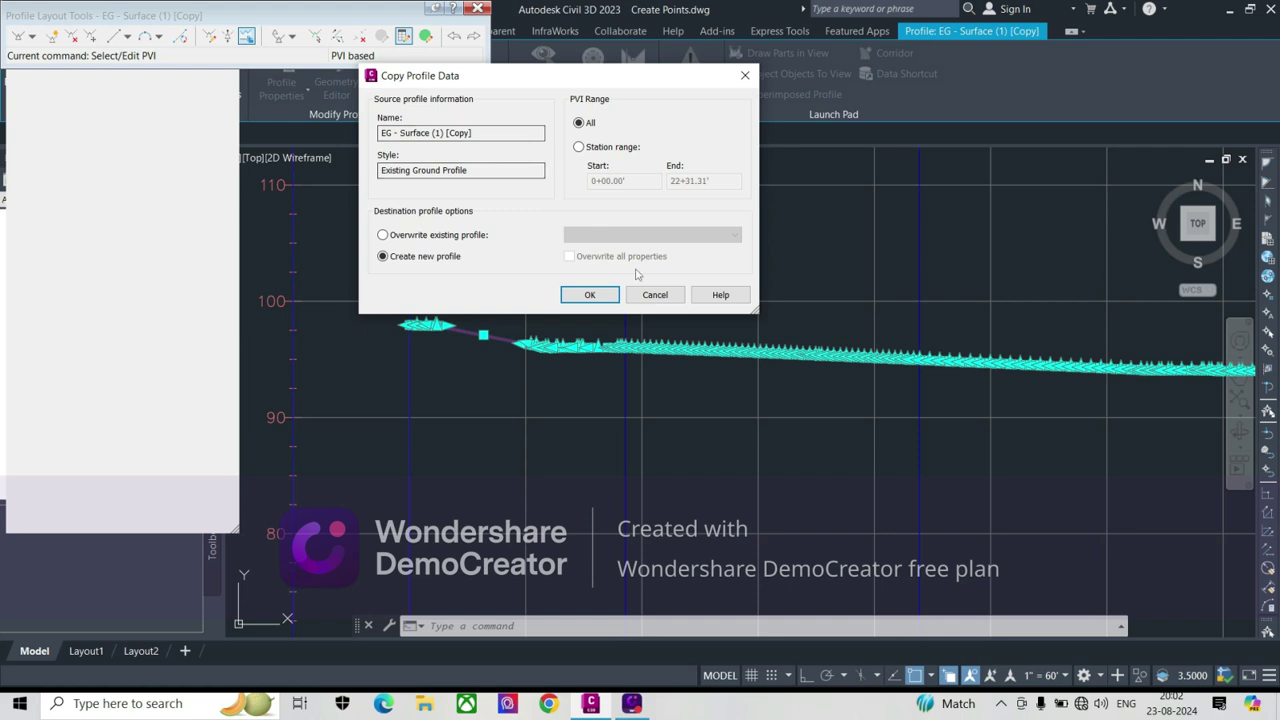
pyautogui.click(592, 296)
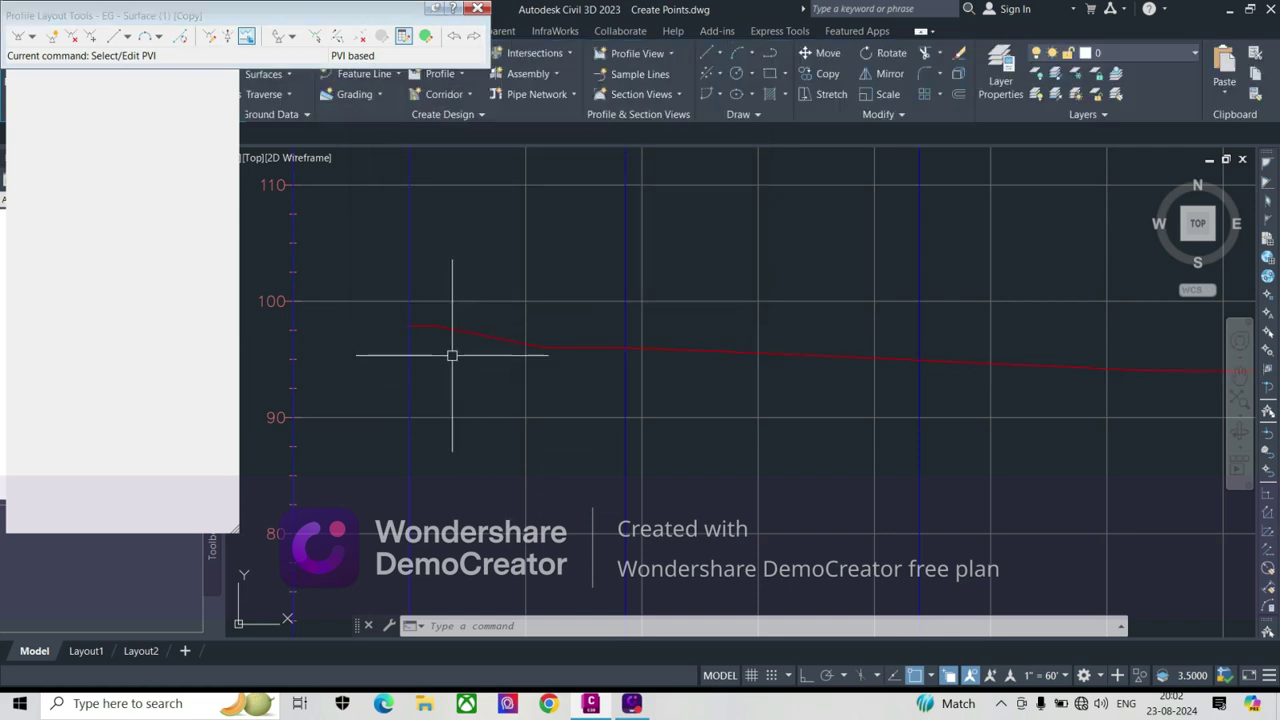
# Lower all PVIs of the newly copied profile with an elevation change of -2 feet.
pyautogui.click(455, 321)
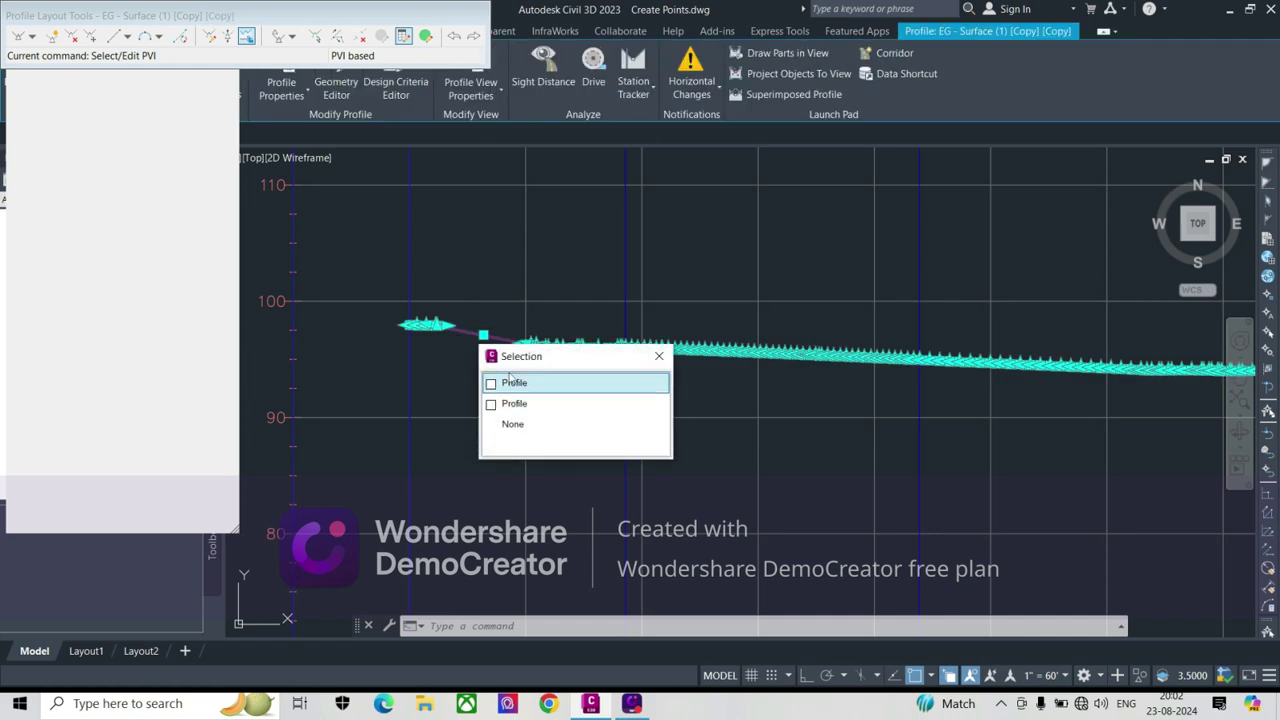
pyautogui.press('Escape')
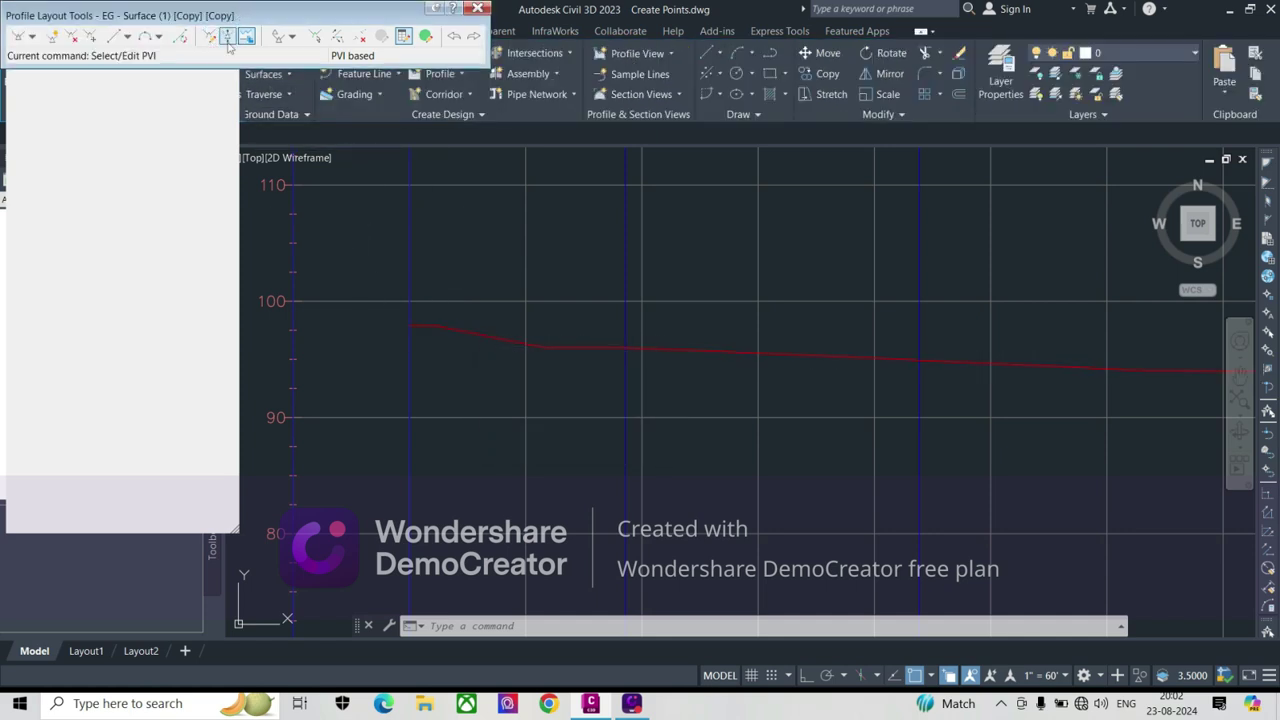
pyautogui.click(228, 38)
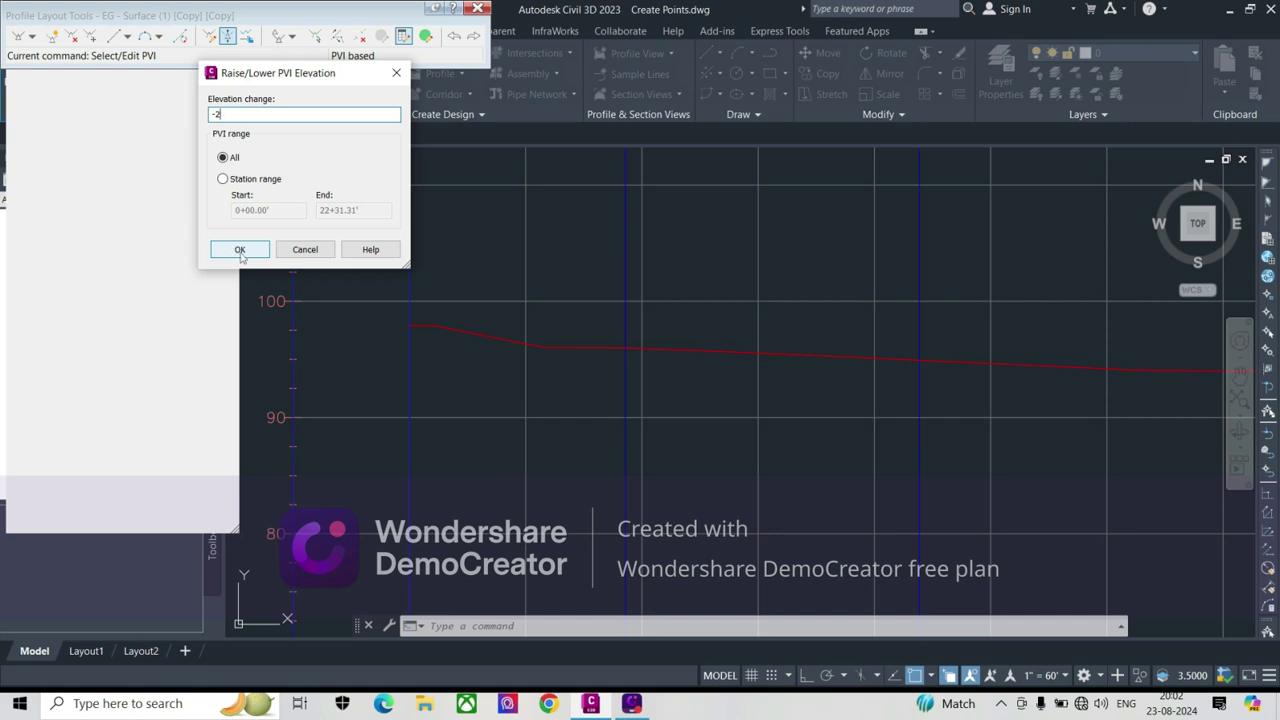
pyautogui.click(240, 250)
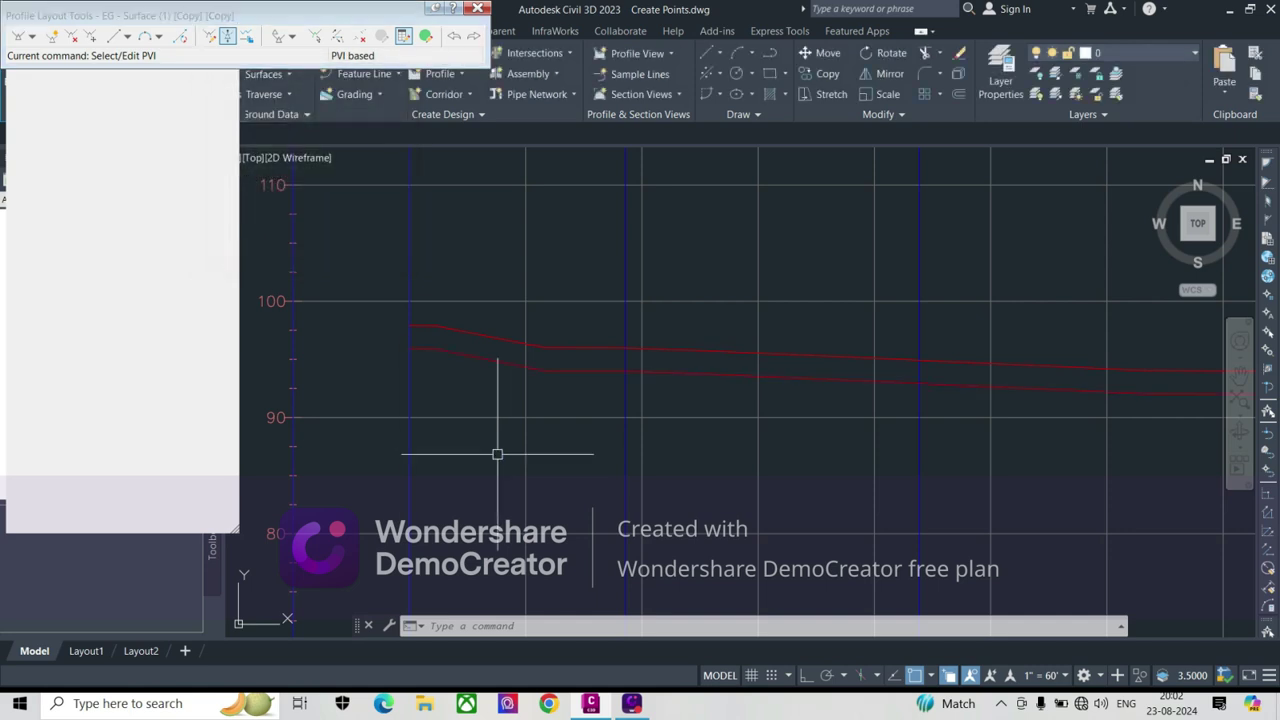
pyautogui.click(209, 38)
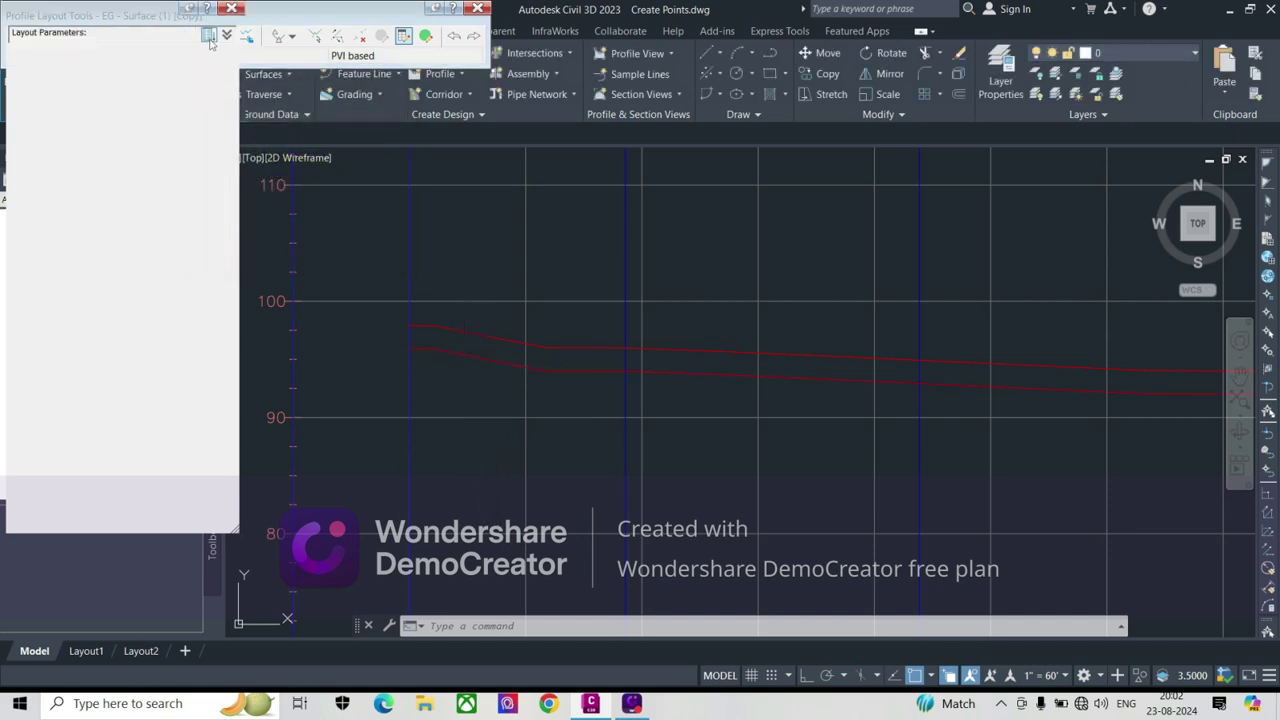
# Dismiss the profile layout parameters, then select the lowered profile copy and examine its PVIs along its whole length.
pyautogui.click(229, 8)
pyautogui.click(468, 357)
pyautogui.press('Escape')
pyautogui.click(479, 357)
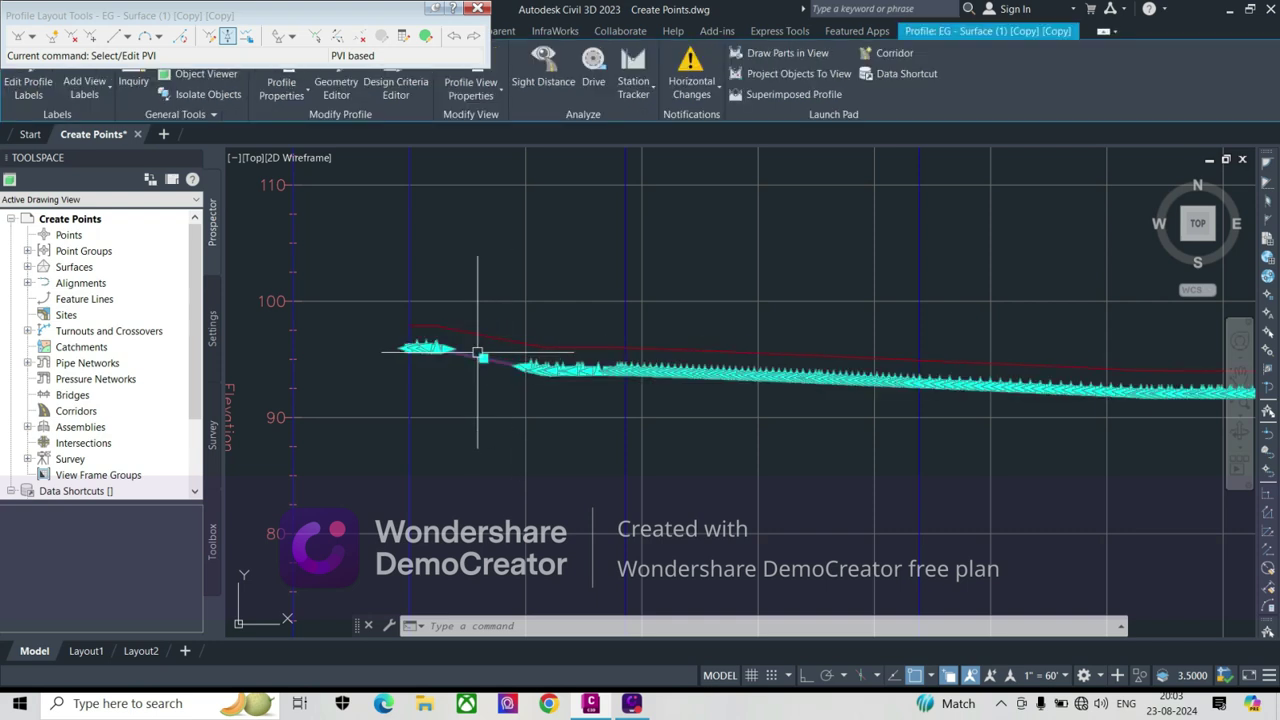
pyautogui.scroll(2, 479, 357)
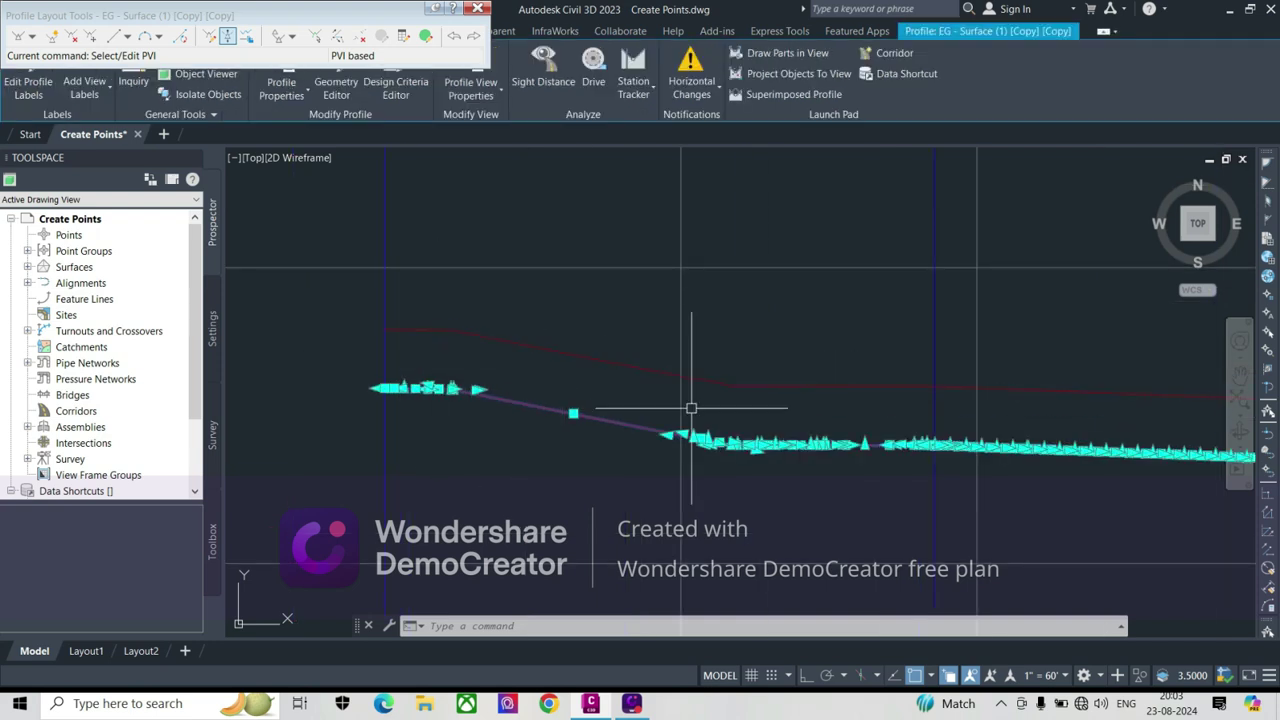
pyautogui.scroll(-2, 457, 326)
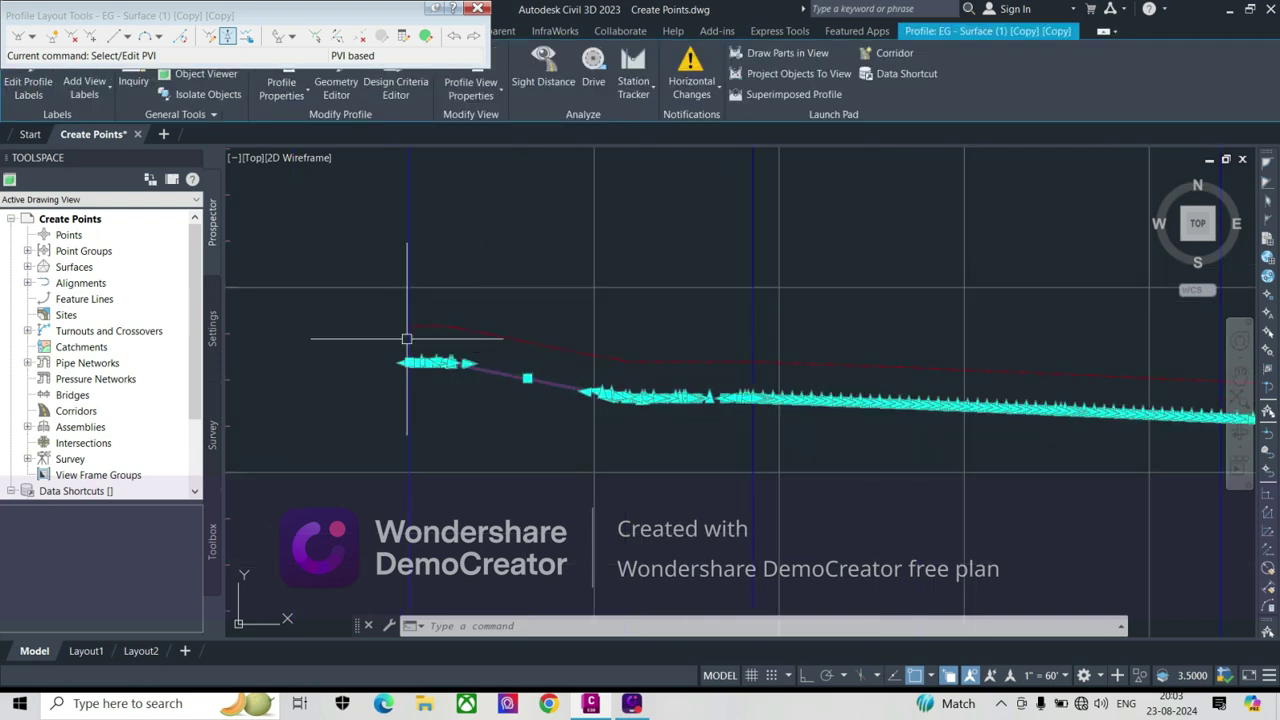
pyautogui.scroll(-3, 700, 371)
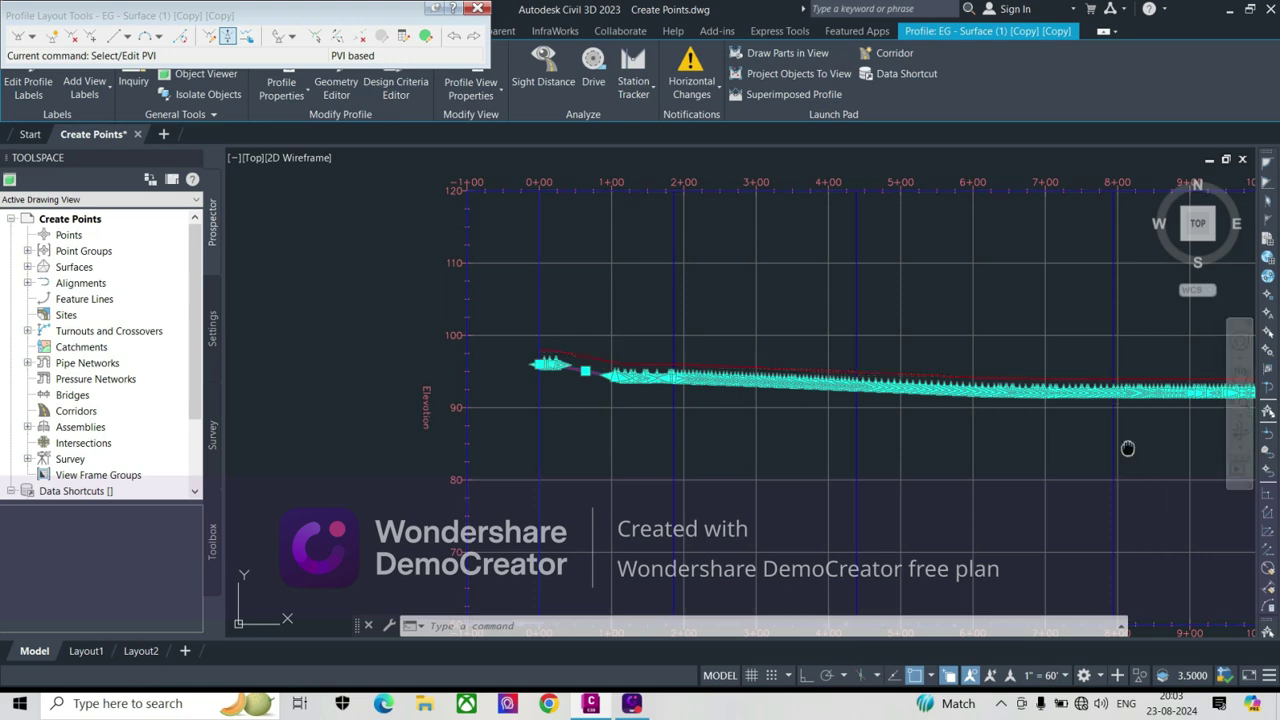
pyautogui.moveTo(1131, 447); pyautogui.dragTo(680, 400, button='middle')
pyautogui.moveTo(1140, 406); pyautogui.dragTo(851, 393, button='middle')
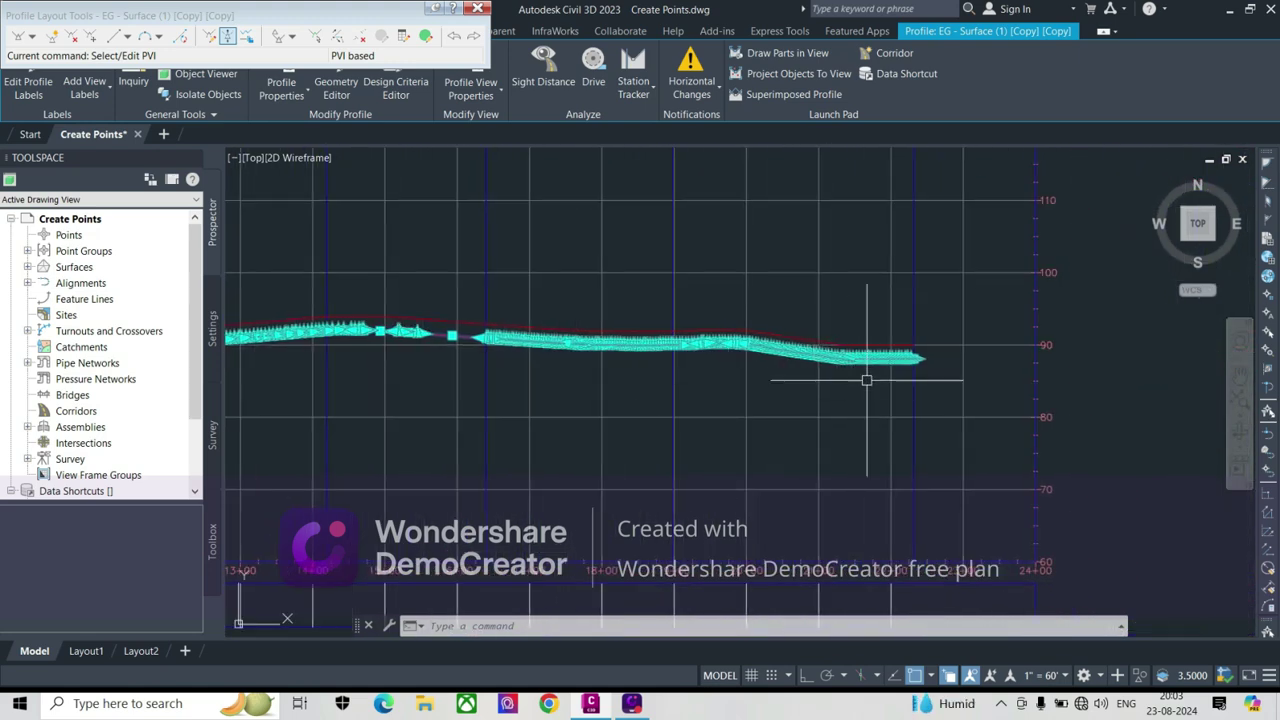
pyautogui.scroll(4, 851, 393)
pyautogui.press('Escape')
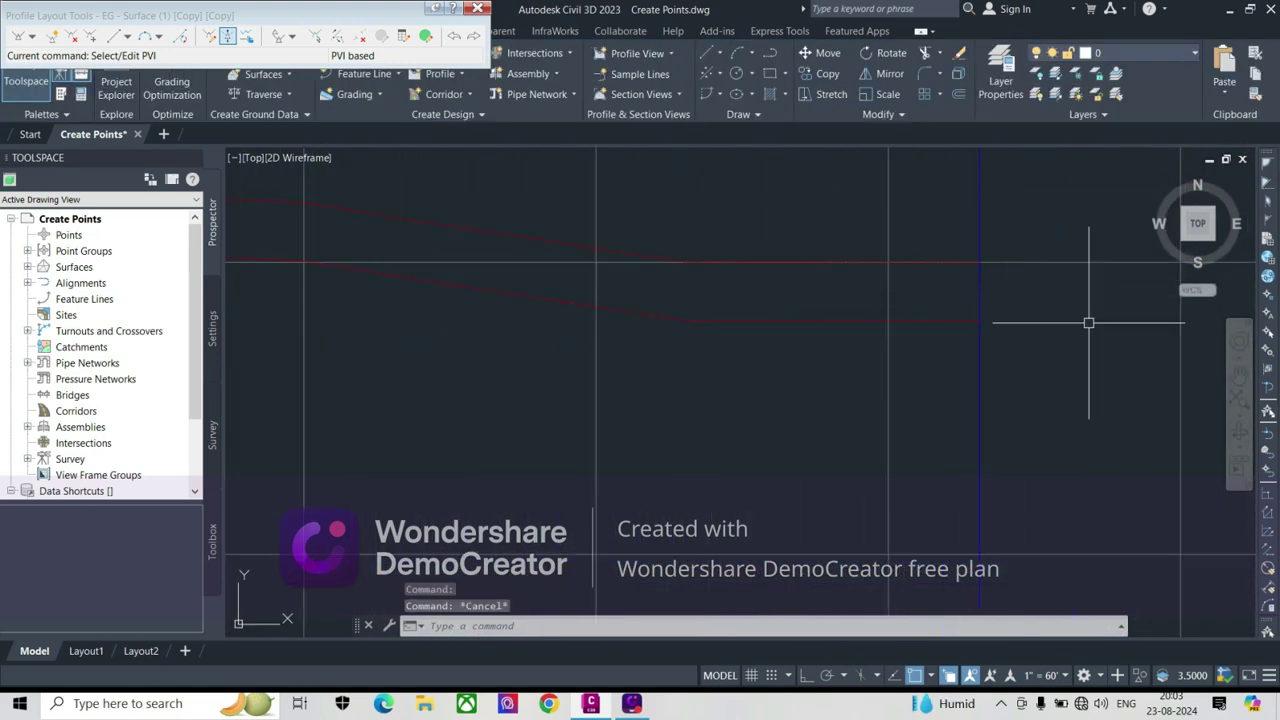
# Close the profile layout tools for the lowered profile copy.
pyautogui.scroll(-2, 1036, 326)
pyautogui.scroll(-3, 1036, 326)
pyautogui.scroll(3, 462, 318)
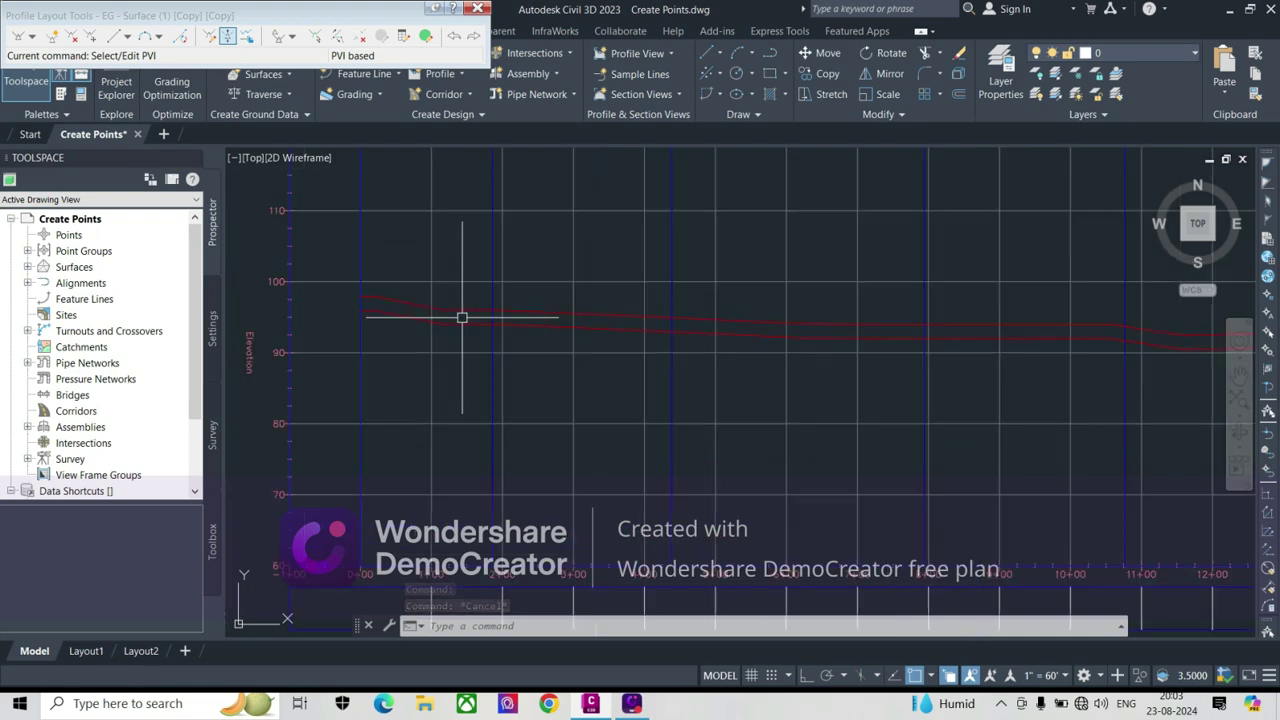
pyautogui.press('Escape')
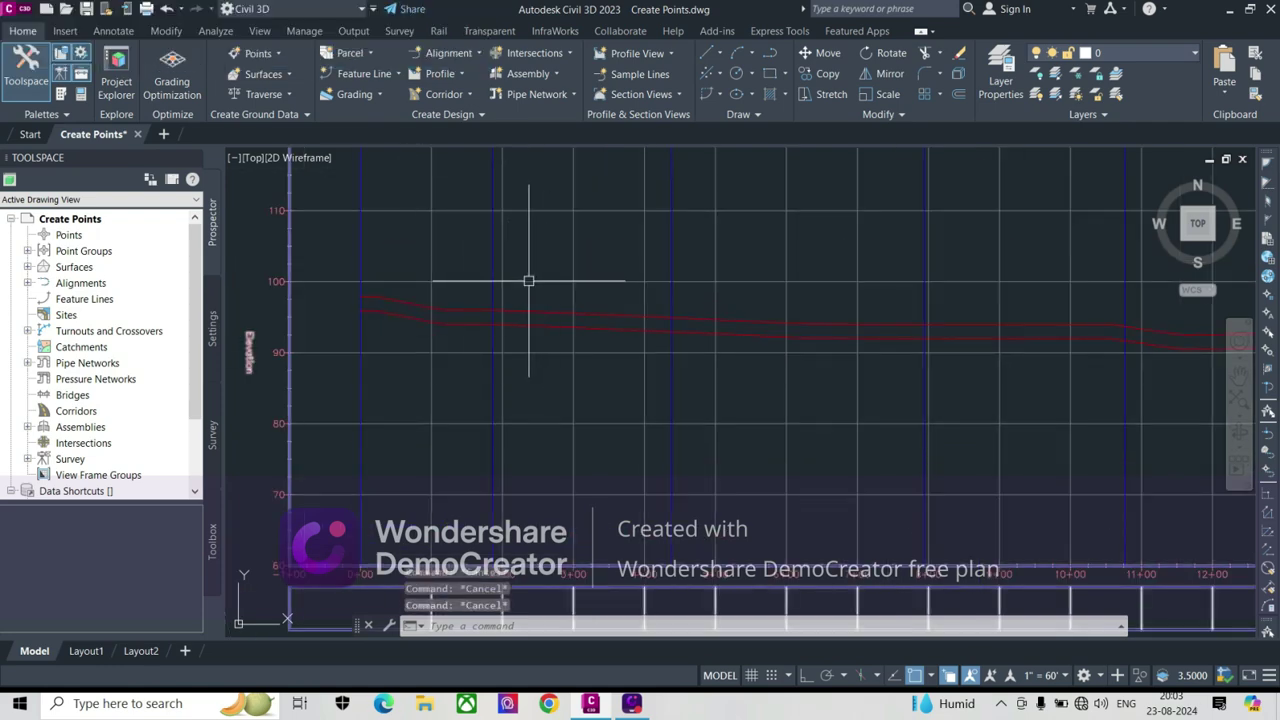
# Examine the vertical offset between the upper profile and its lowered copy across the Alignment - (1) profile view.
pyautogui.scroll(-2, 530, 281)
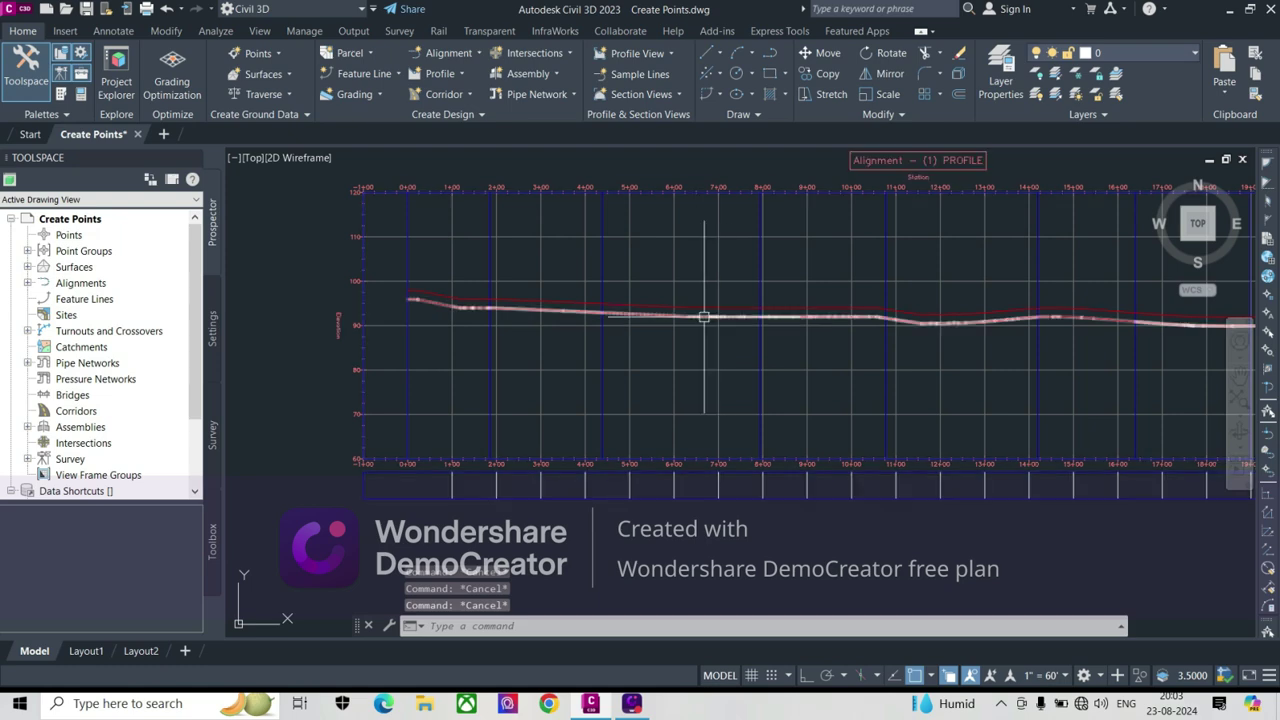
pyautogui.scroll(-2, 528, 349)
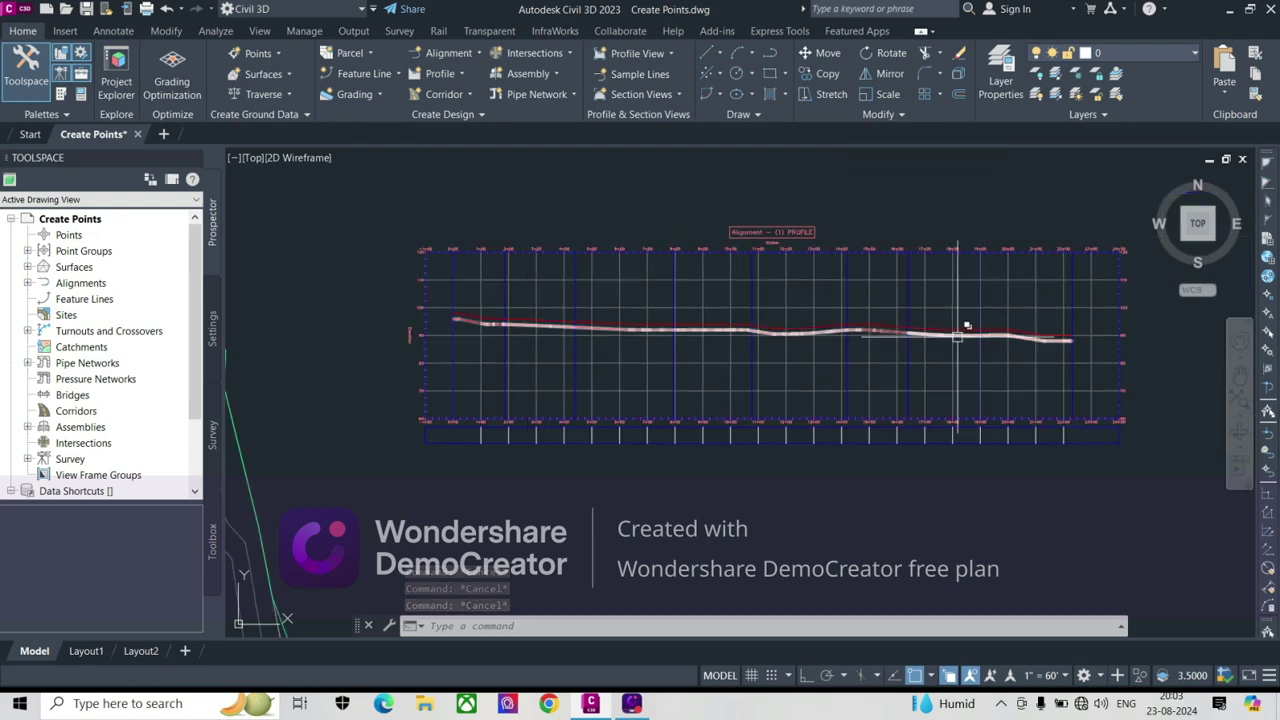
pyautogui.scroll(4, 515, 335)
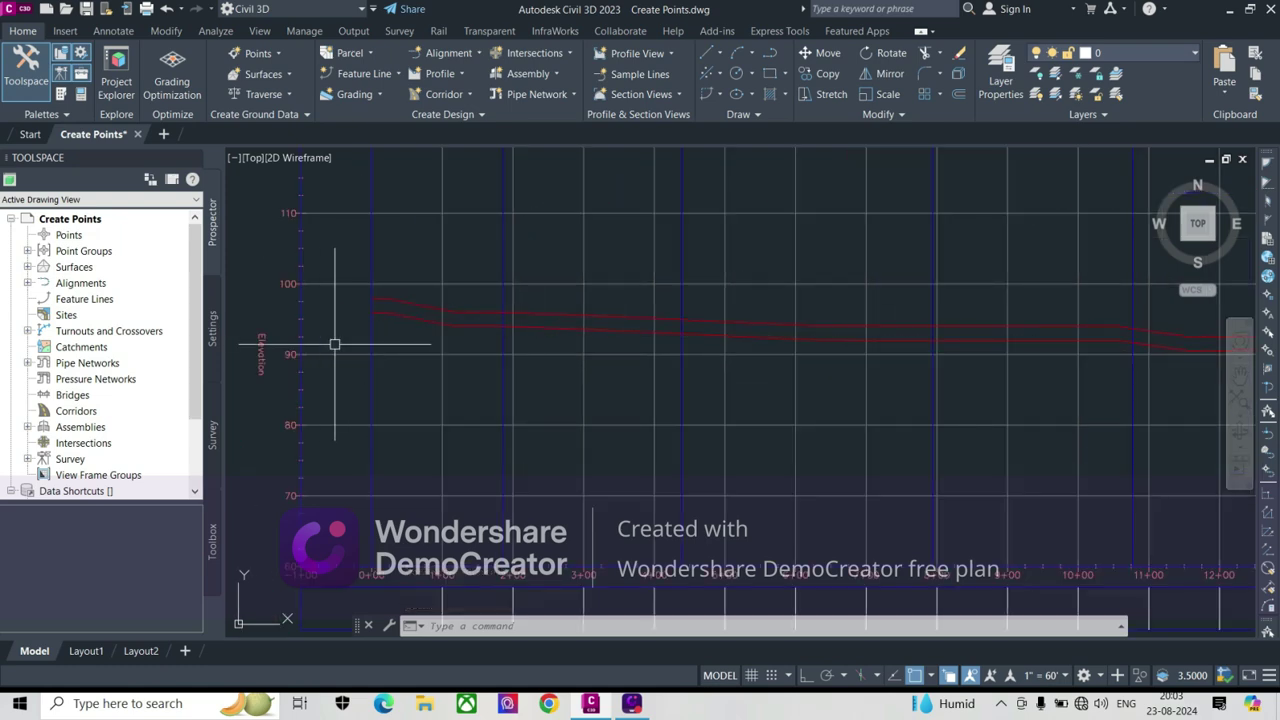
pyautogui.scroll(-4, 322, 345)
pyautogui.scroll(1, 423, 309)
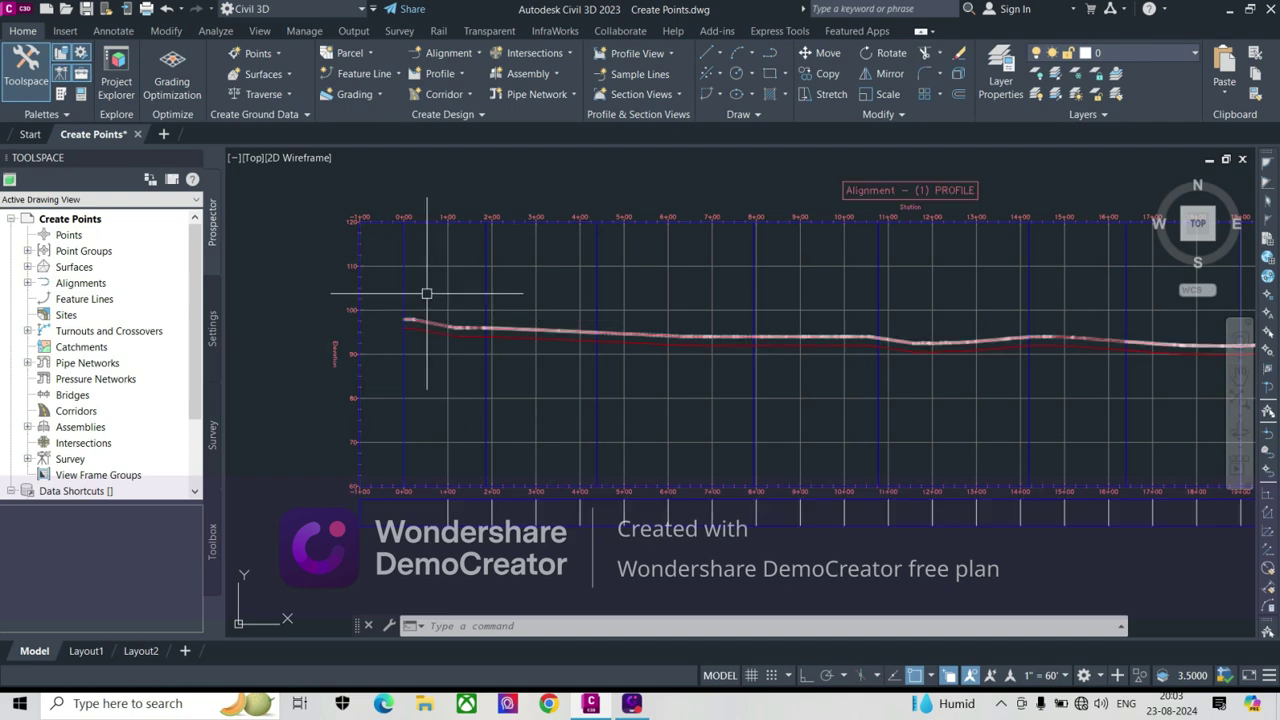
pyautogui.scroll(-2, 436, 300)
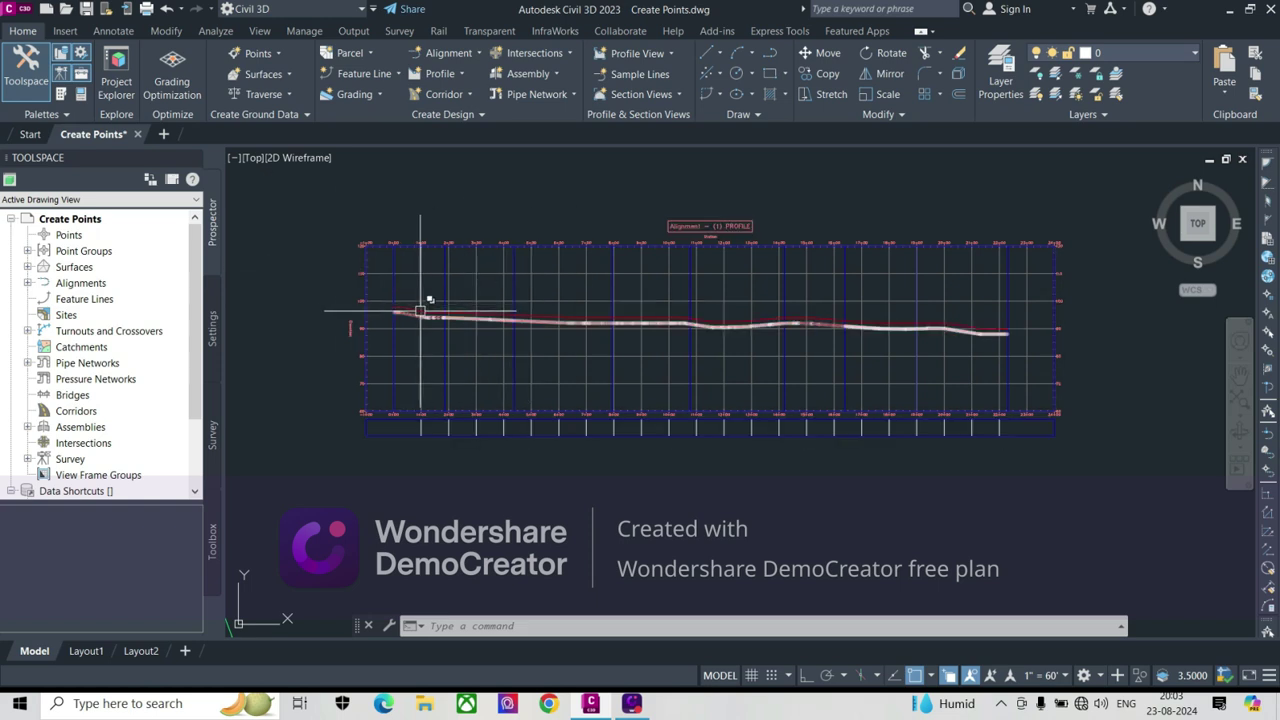
pyautogui.scroll(2, 392, 308)
pyautogui.scroll(-2, 410, 308)
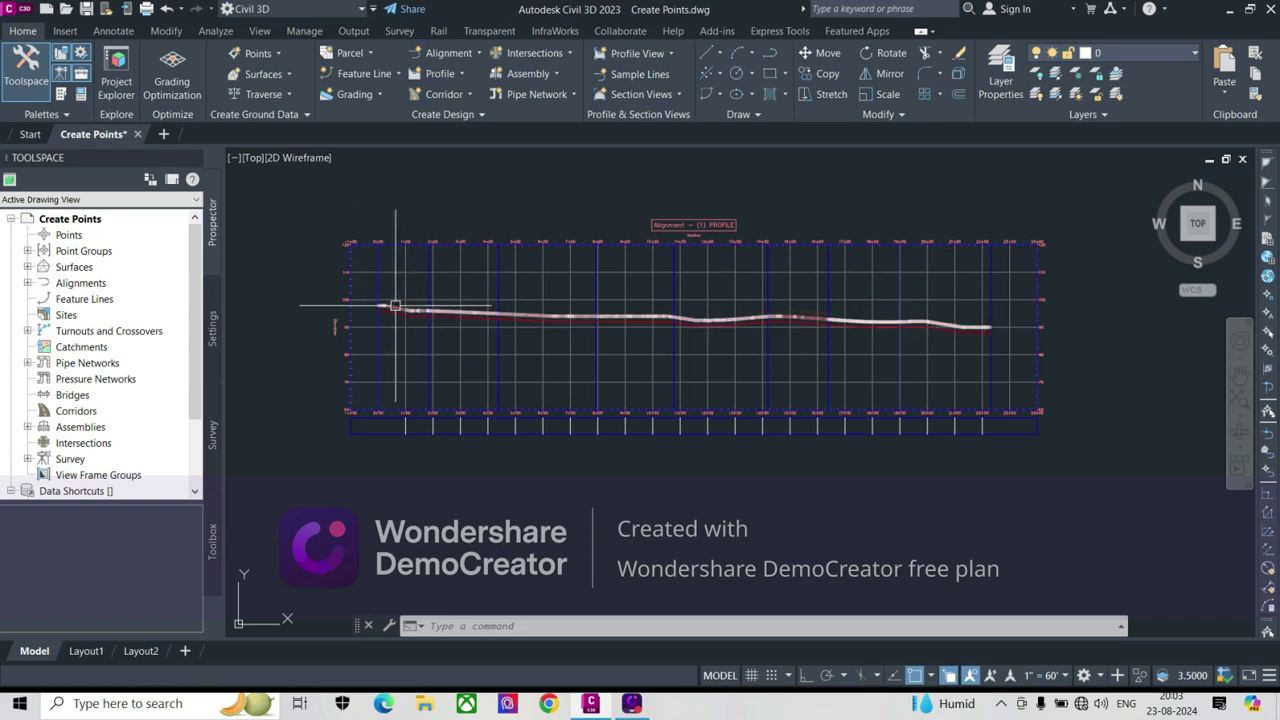
pyautogui.moveTo(395, 306)
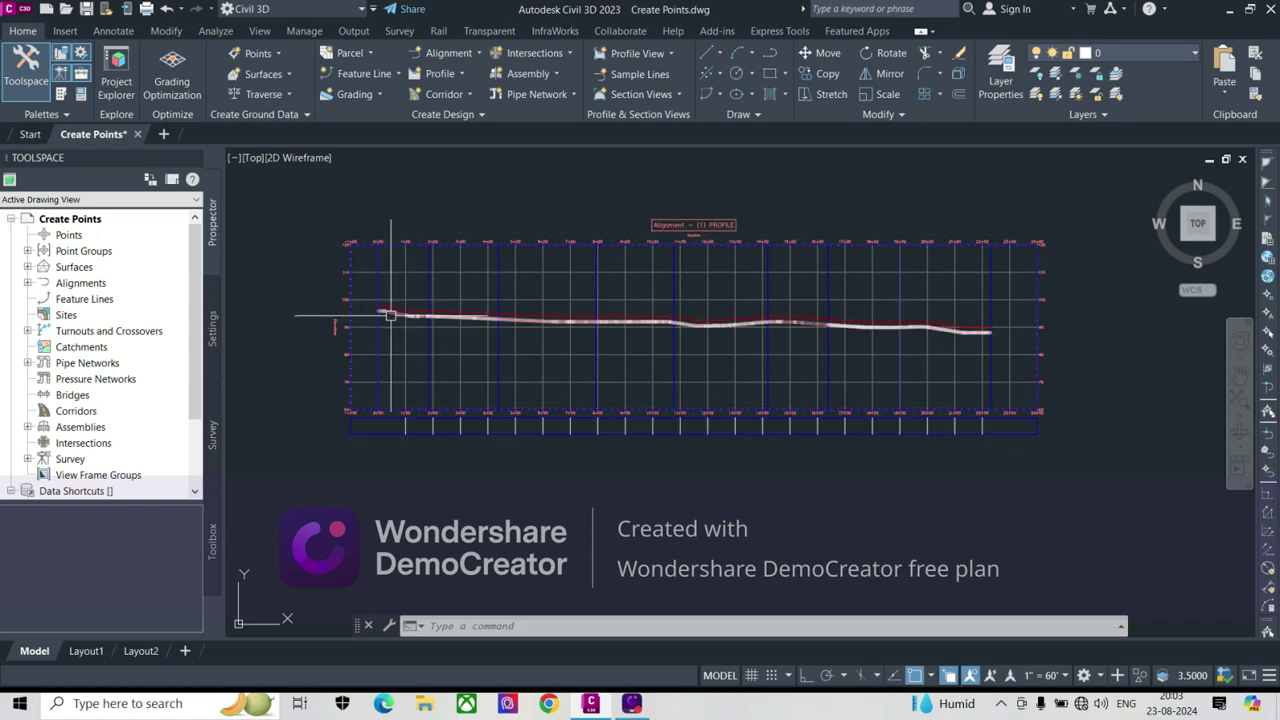
pyautogui.scroll(2, 383, 317)
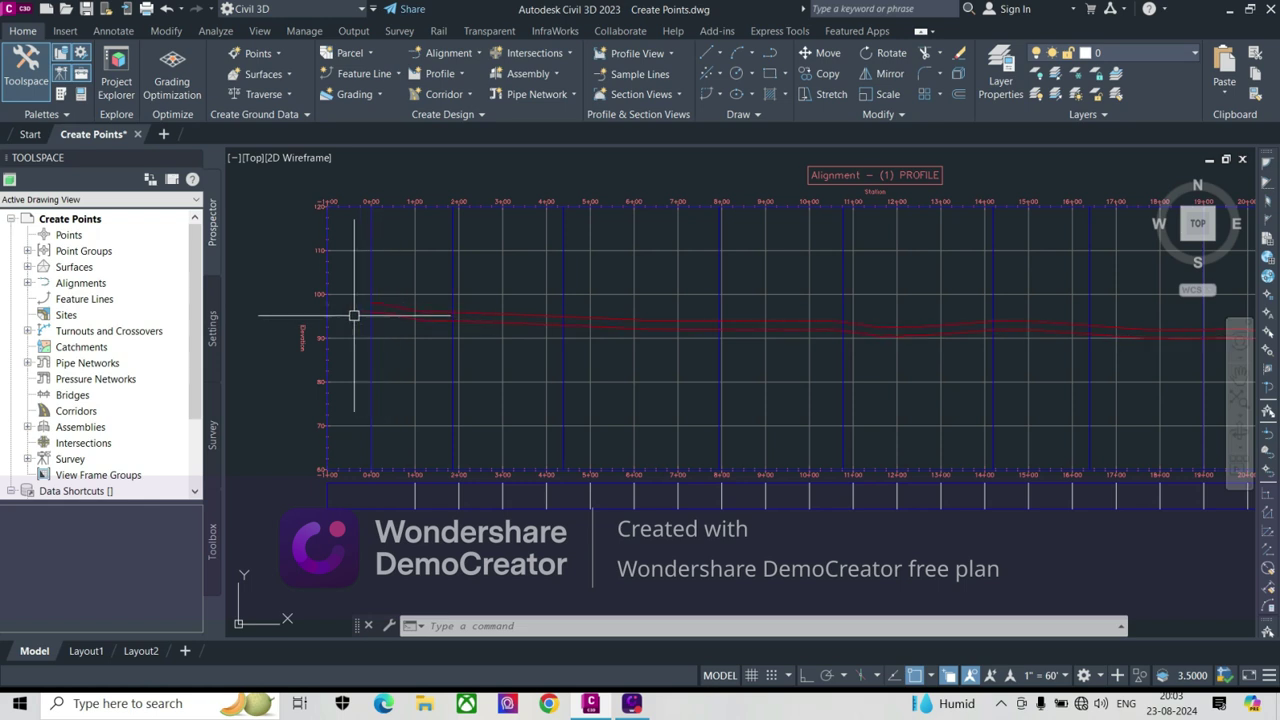
pyautogui.scroll(-2, 359, 324)
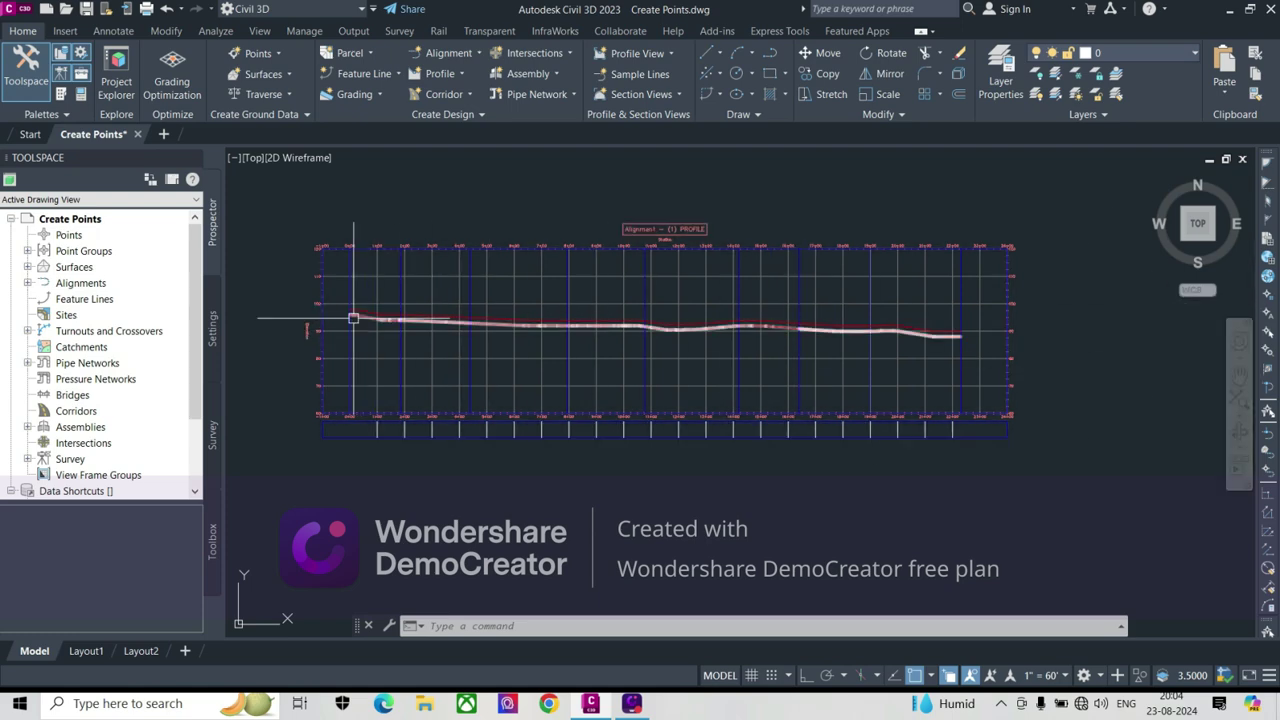
pyautogui.scroll(1, 351, 317)
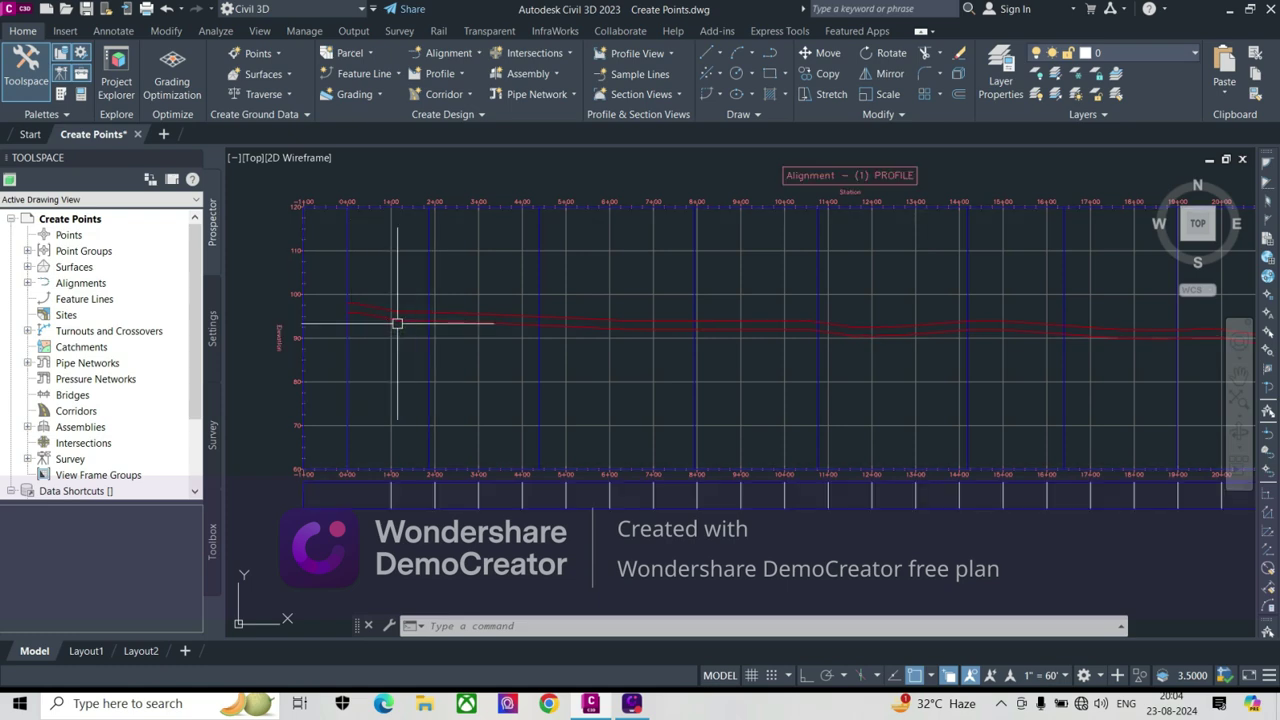
pyautogui.scroll(-1, 360, 323)
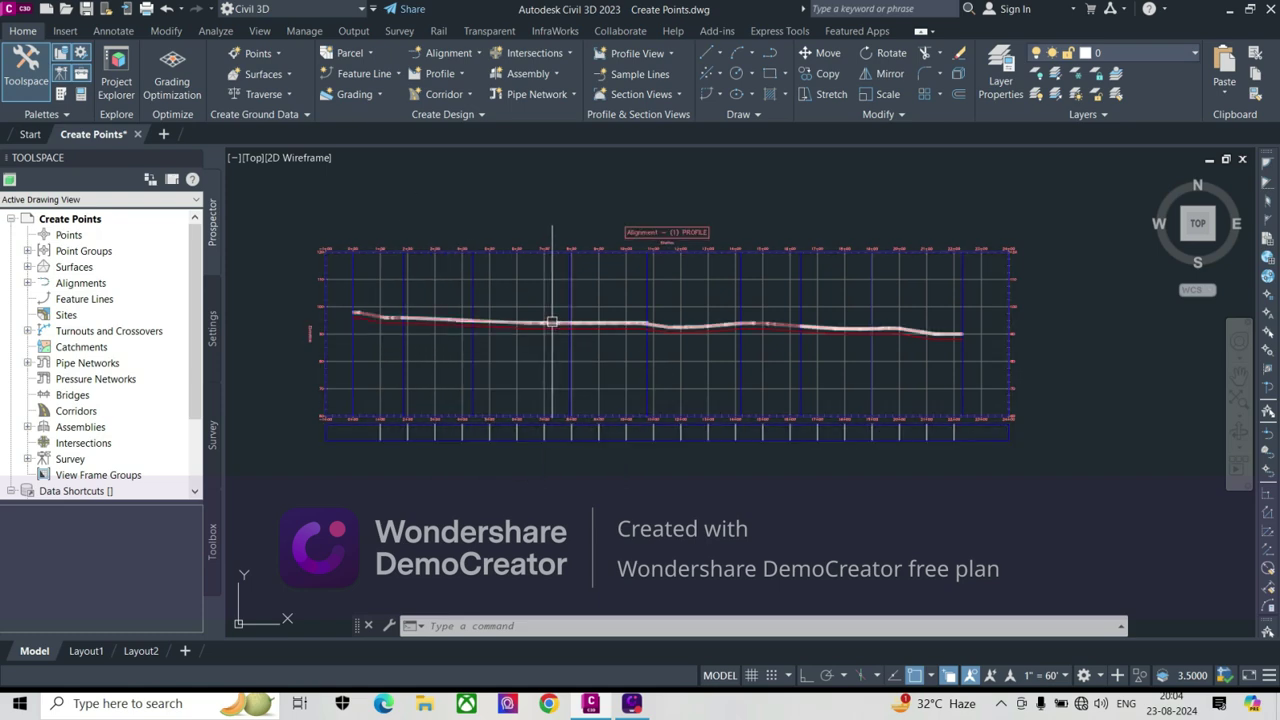
pyautogui.scroll(-2, 545, 320)
pyautogui.scroll(2, 499, 322)
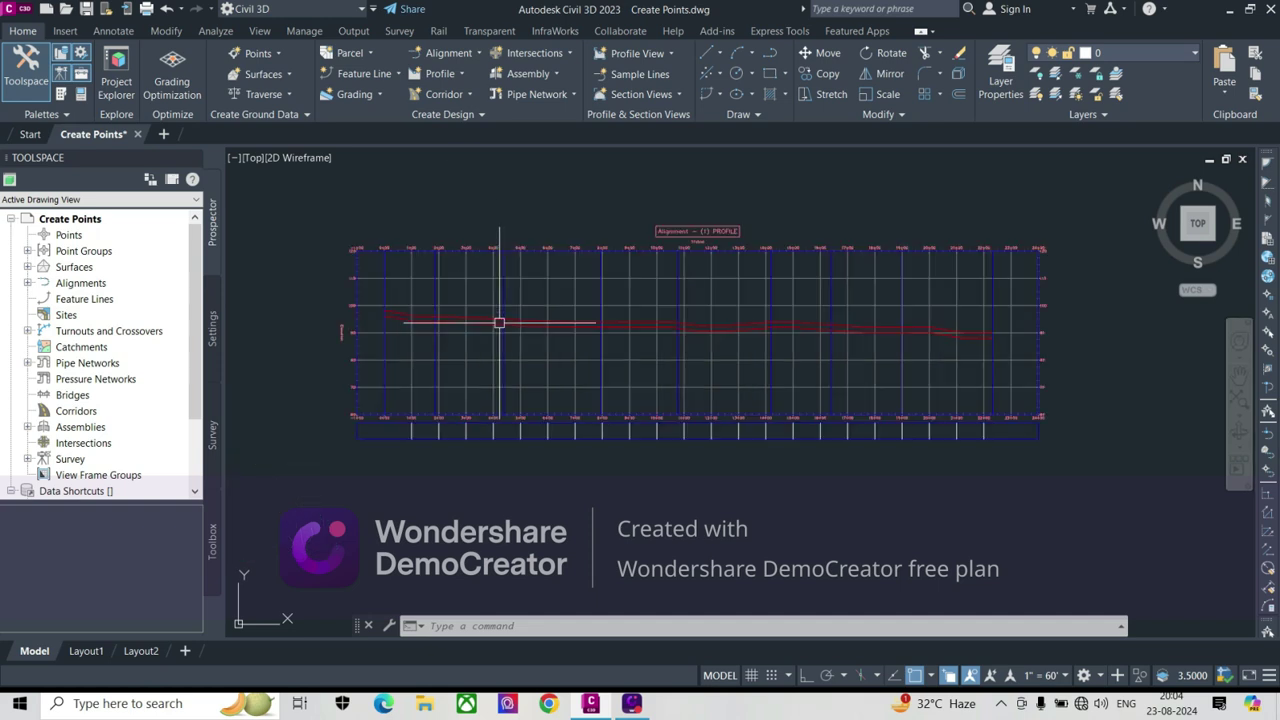
pyautogui.moveTo(497, 340)
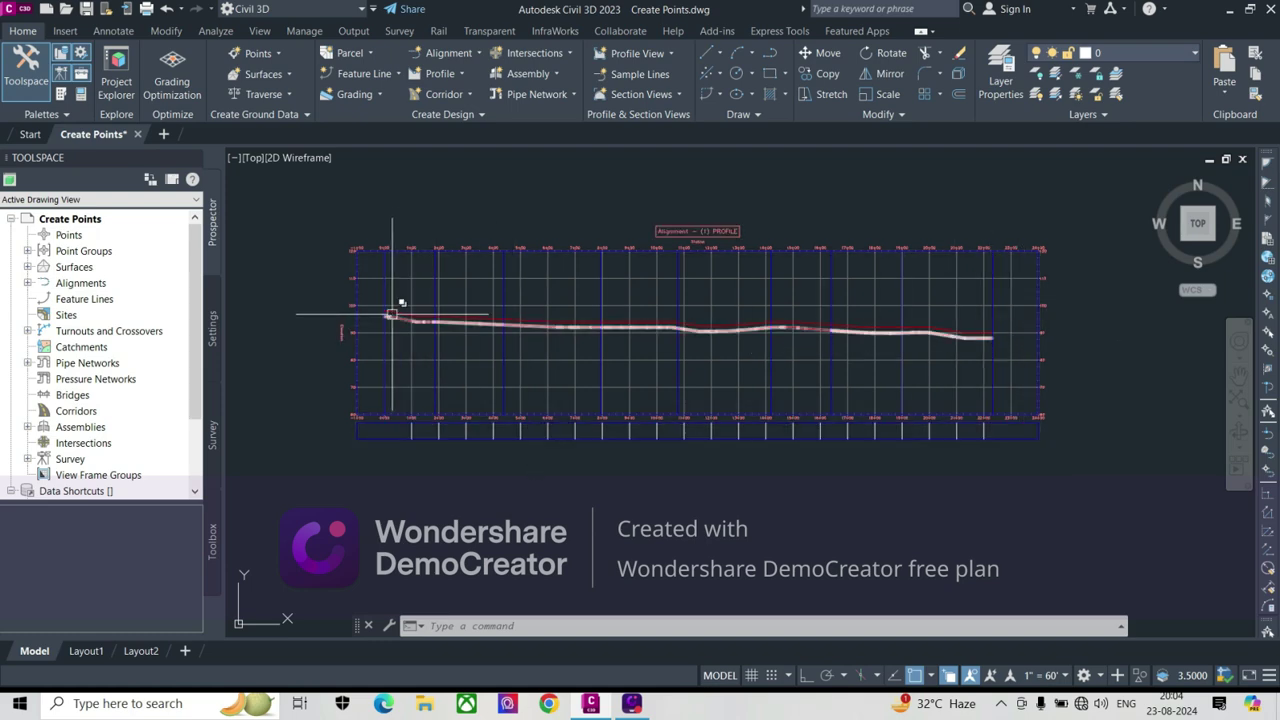
pyautogui.scroll(2, 391, 271)
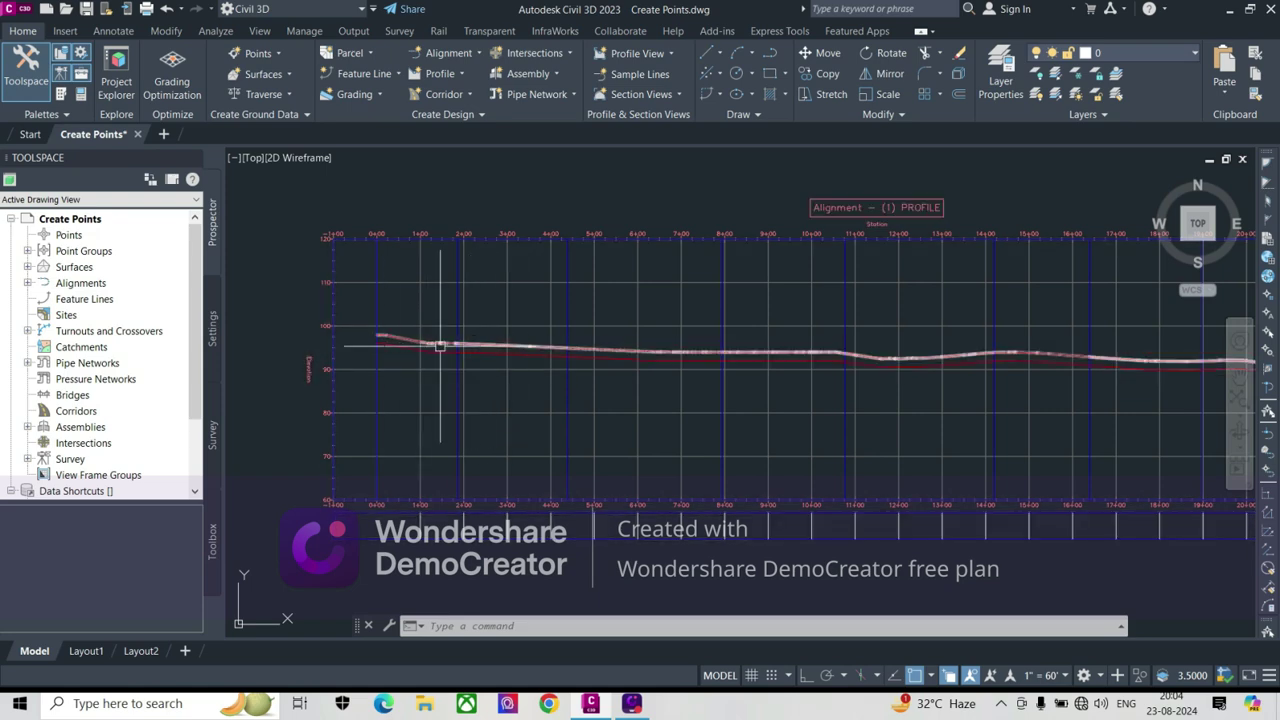
pyautogui.scroll(-2, 339, 337)
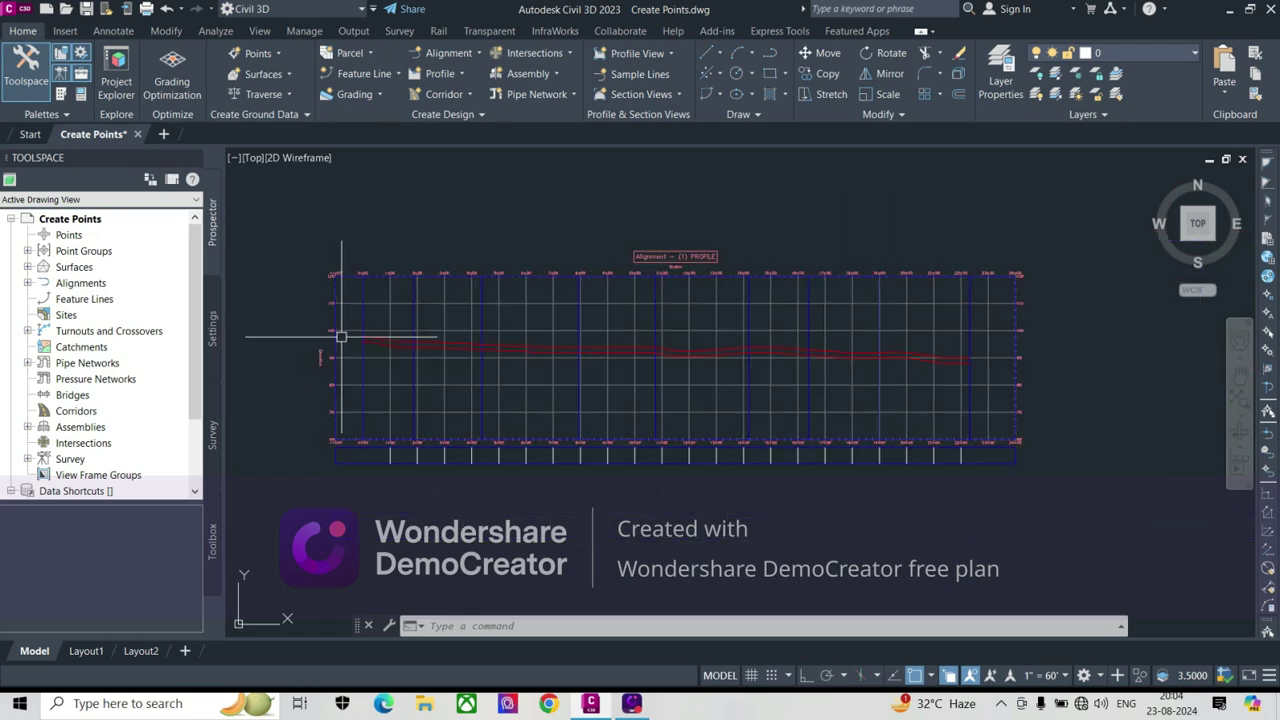
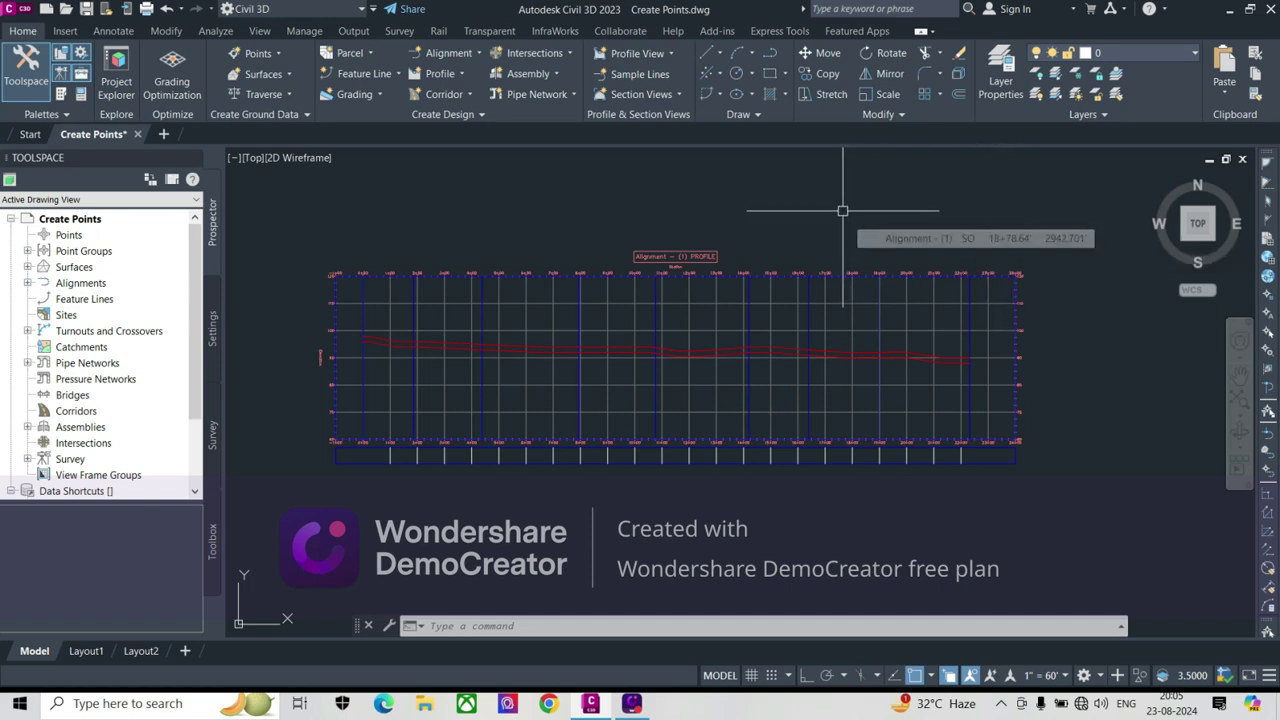
pyautogui.press('Escape')
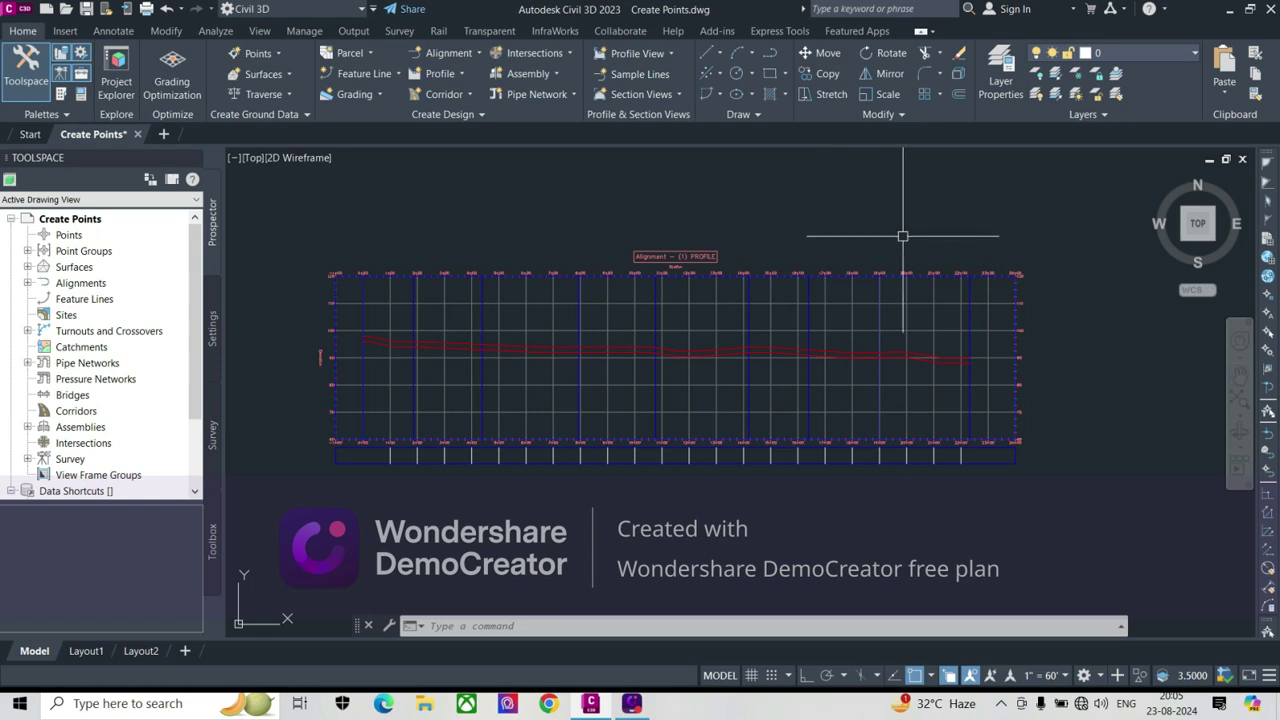
pyautogui.moveTo(902, 236)
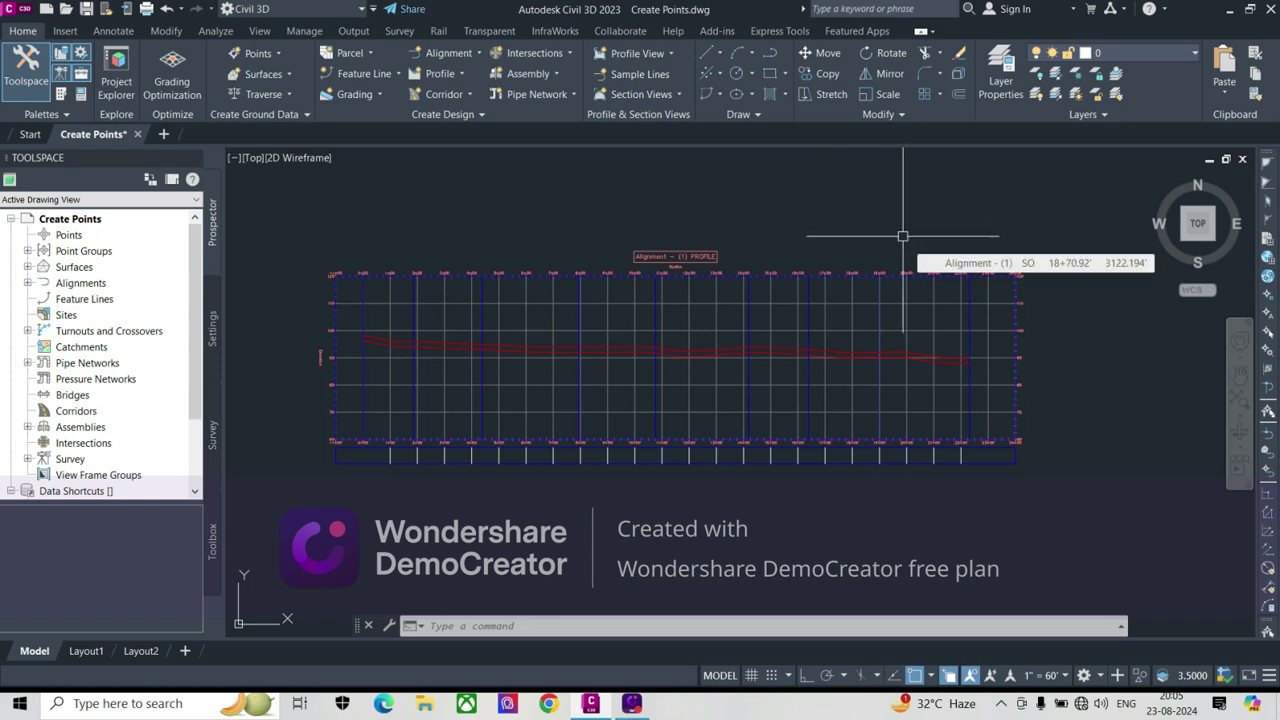